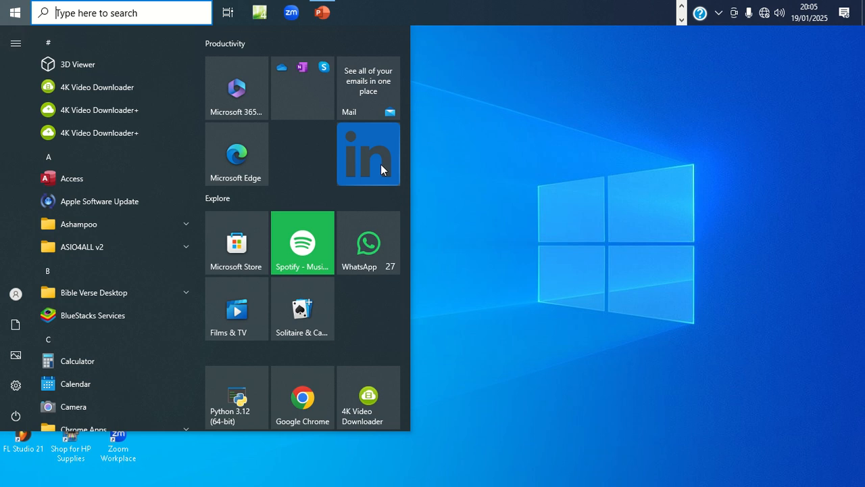
Step: Launch Excel, create a blank workbook in a maximized window, and dismiss the licence notice
type("ex")
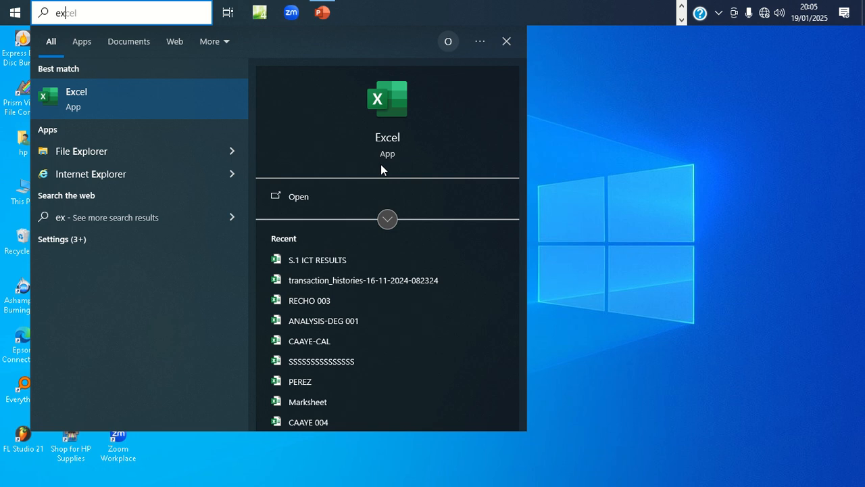
type("ce")
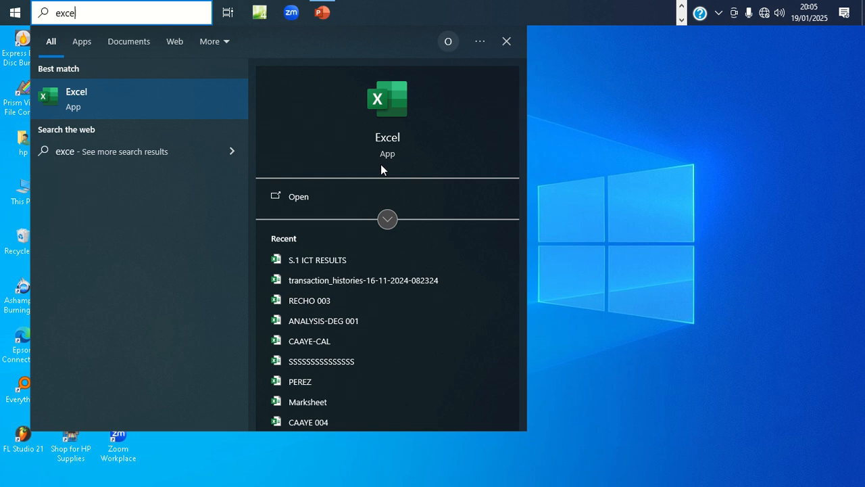
key("Return")
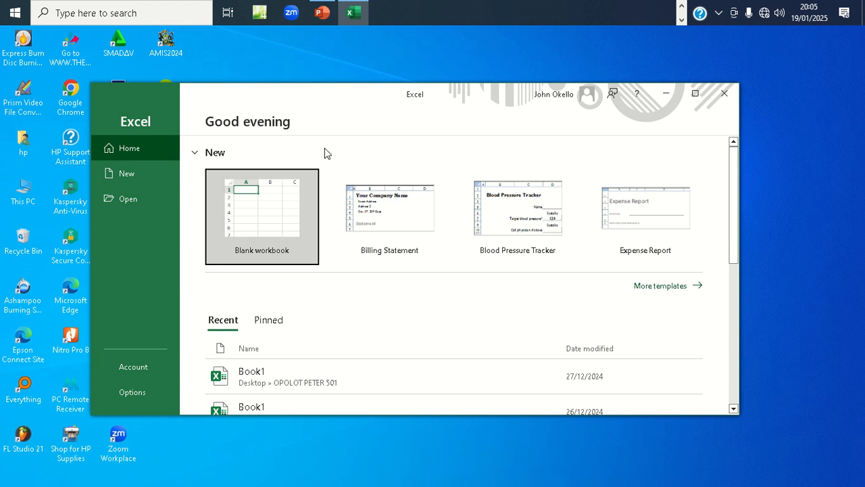
left_click(275, 215)
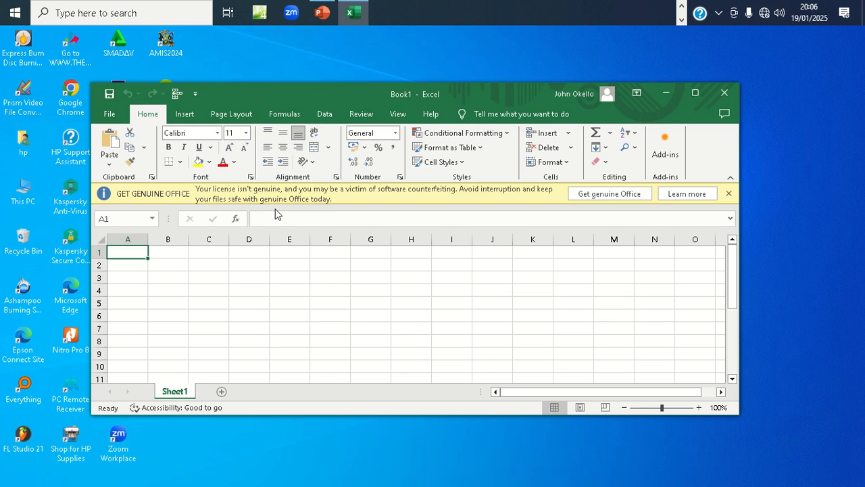
left_click(696, 95)
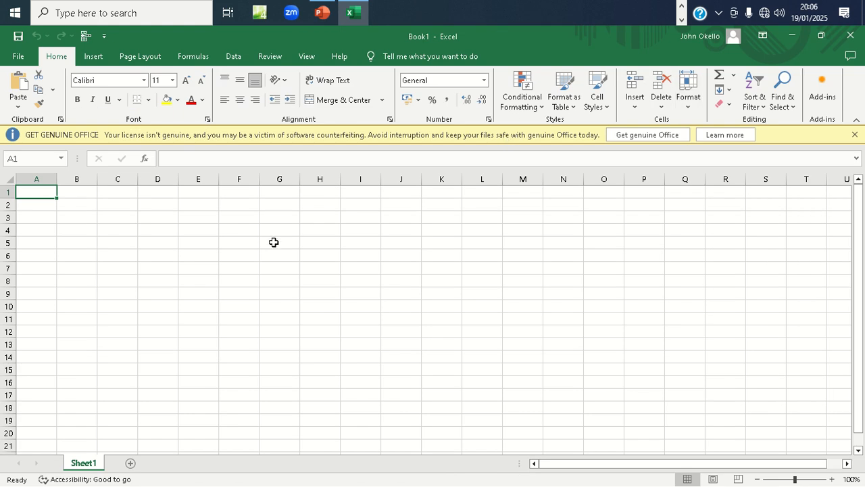
left_click(854, 135)
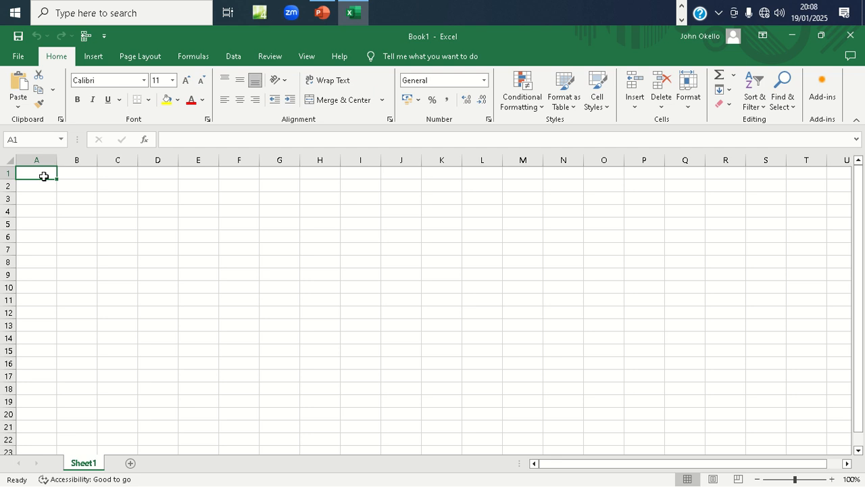
Step: Enter OJM in cell A1 and set the text's font size to 20
type("OJM")
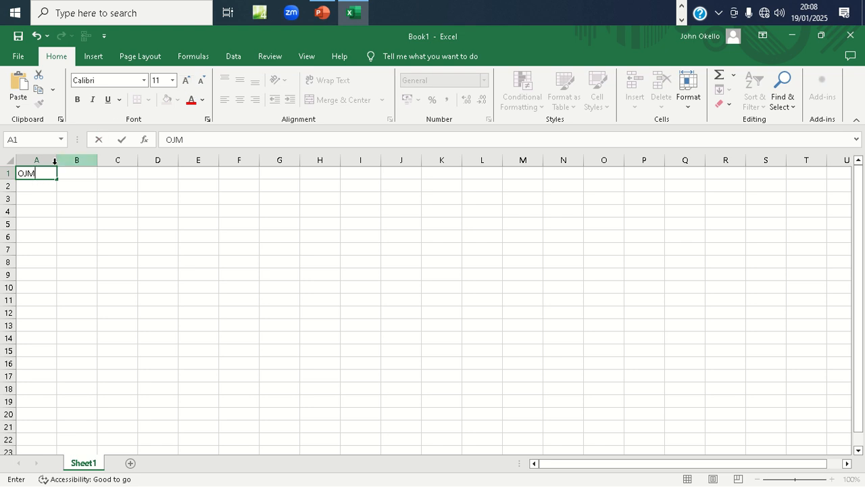
left_click_drag(37, 176, 18, 175)
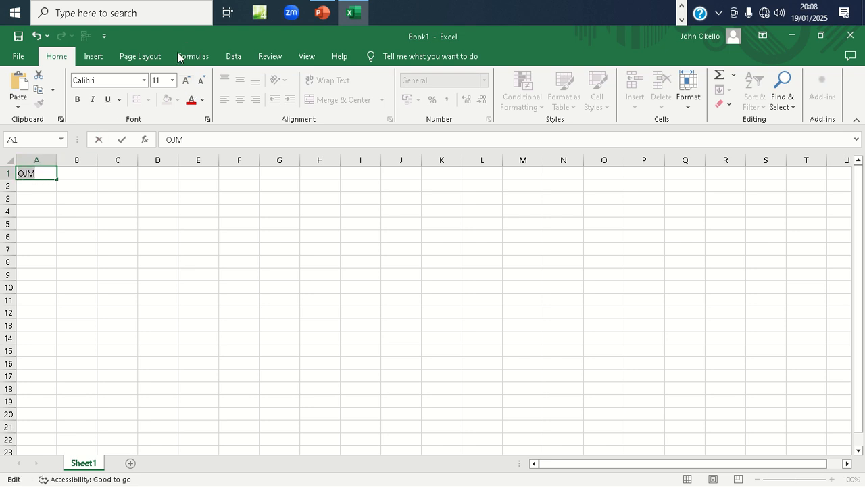
left_click(173, 81)
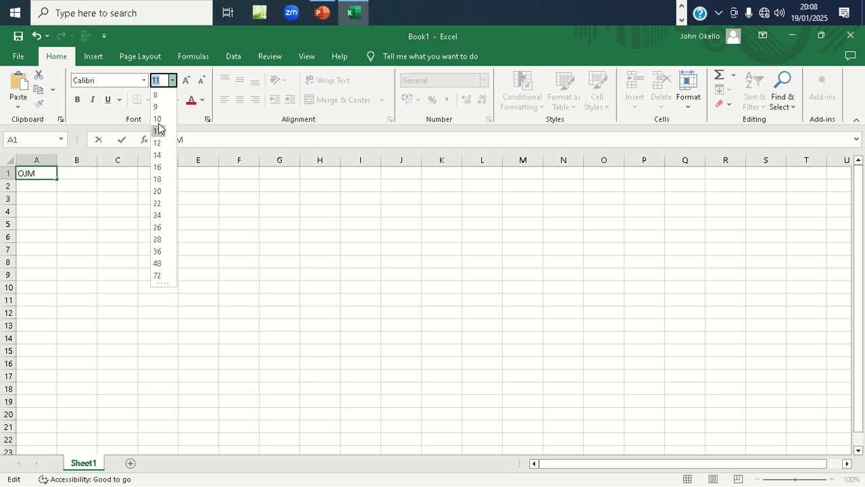
left_click(157, 192)
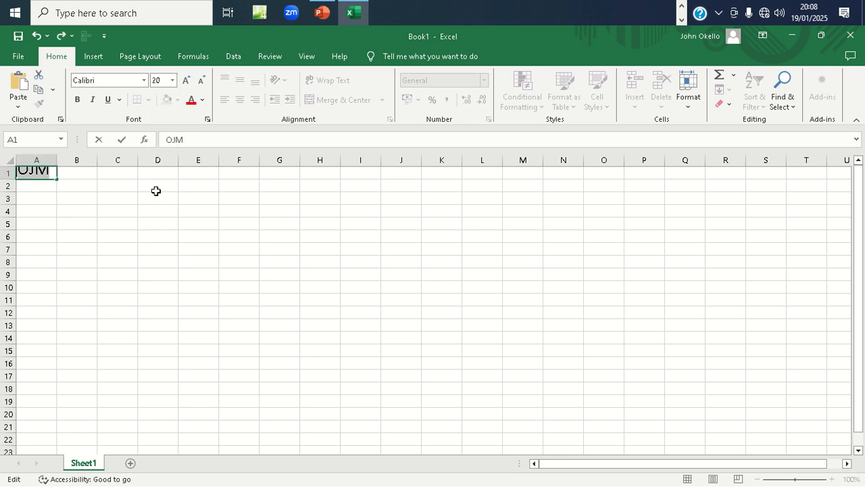
Step: Make the OJM text in cell A1 bold, italic and single-underlined, and commit the entry
left_click(78, 100)
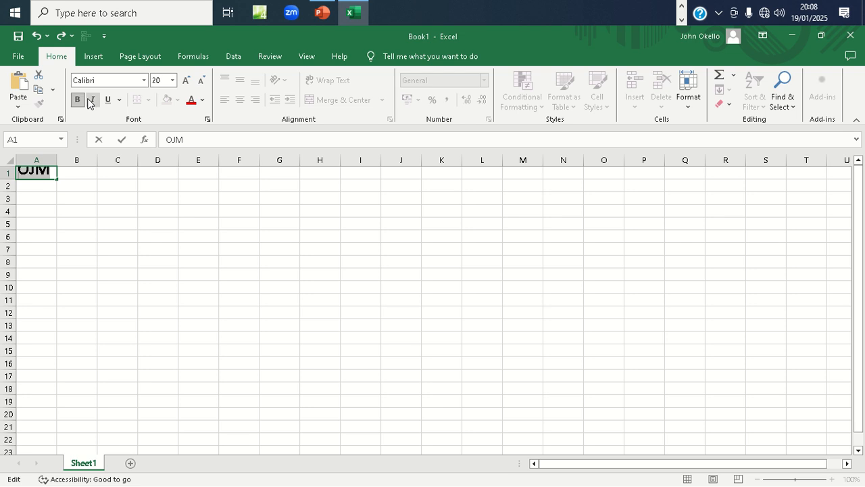
left_click(92, 100)
left_click(107, 101)
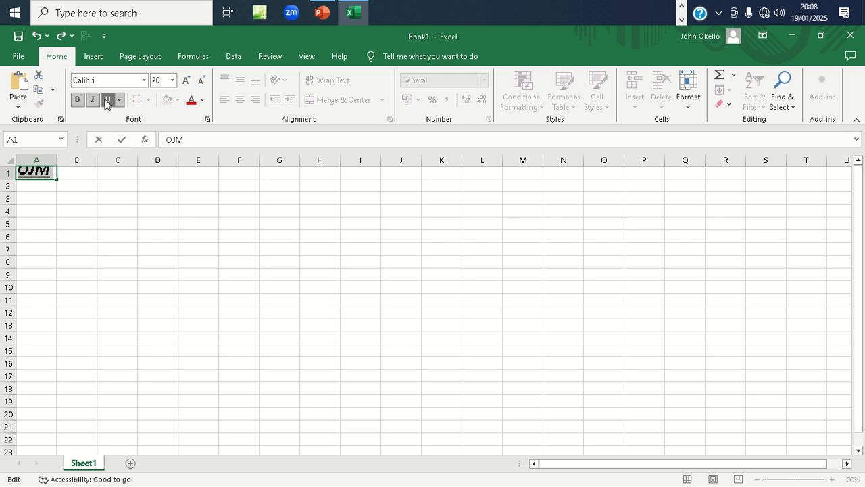
left_click(120, 101)
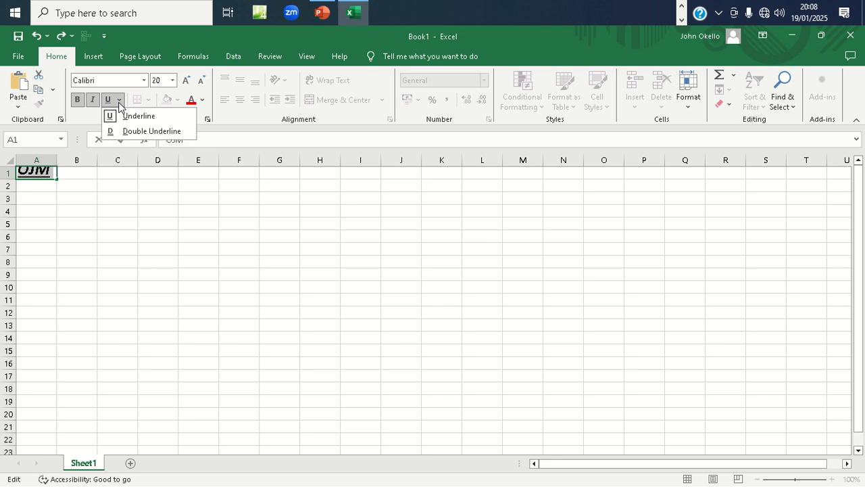
left_click(228, 217)
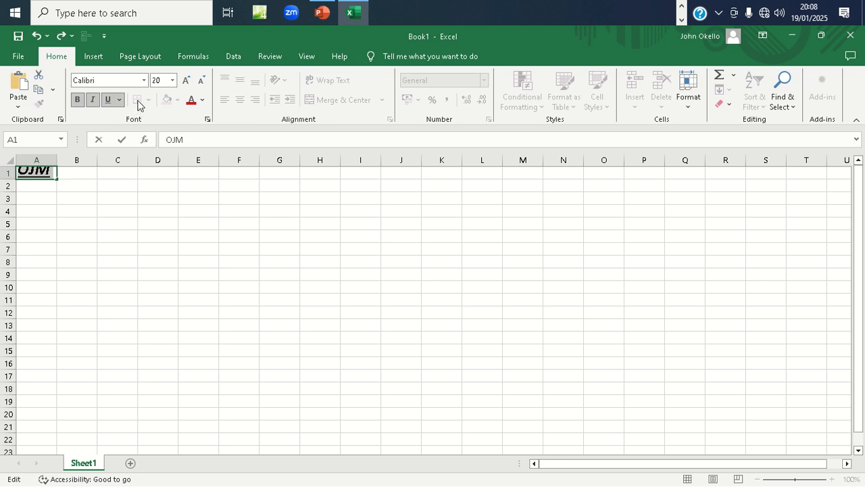
key("Return")
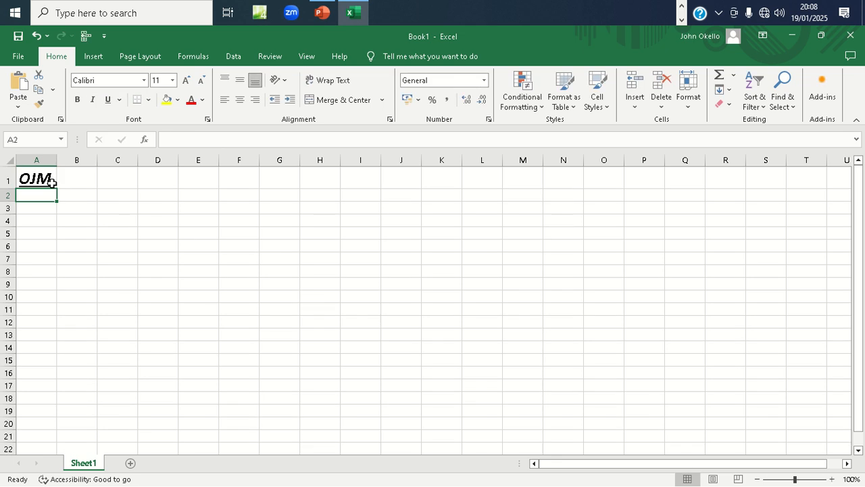
Step: With cell A1 selected, examine the options for inserting, deleting and formatting cells, including the sheet tab colours
left_click(54, 179)
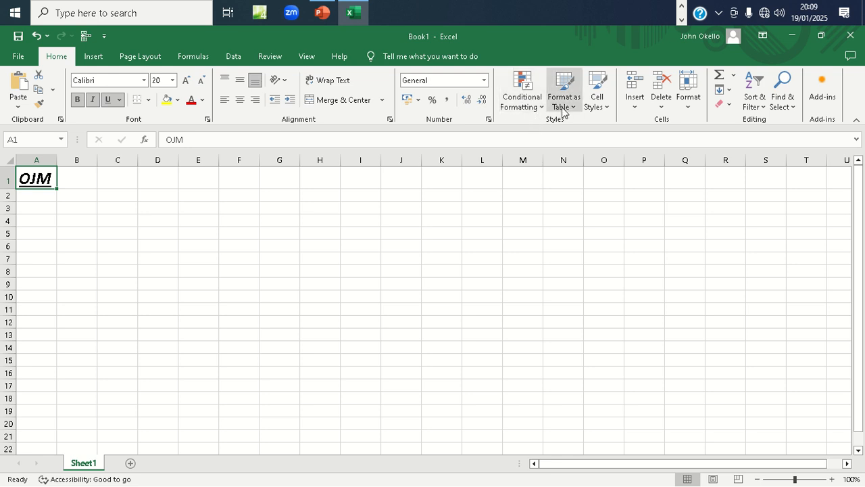
left_click(636, 109)
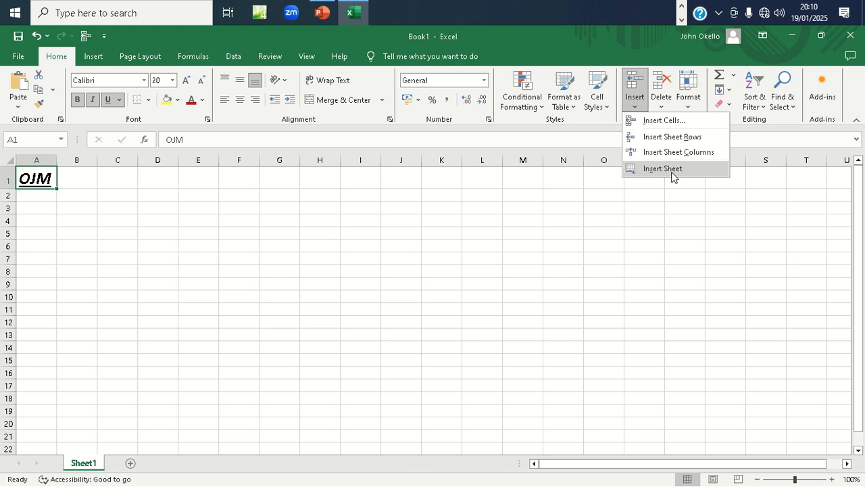
left_click(692, 194)
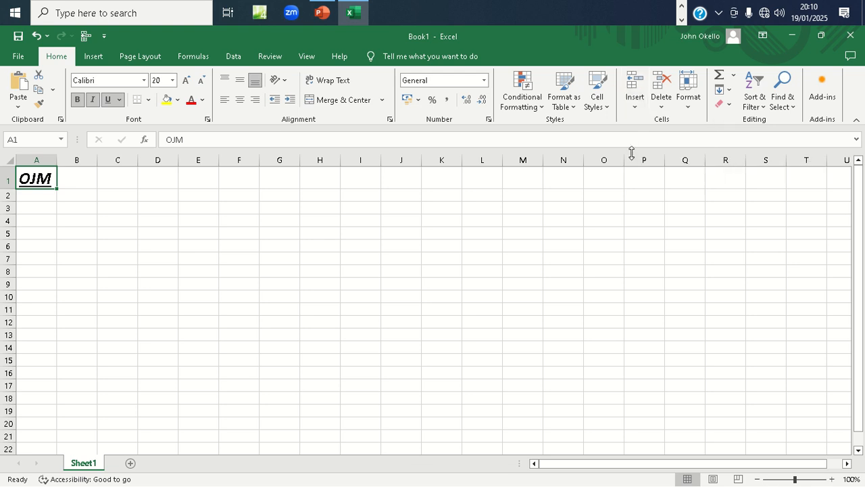
left_click(662, 108)
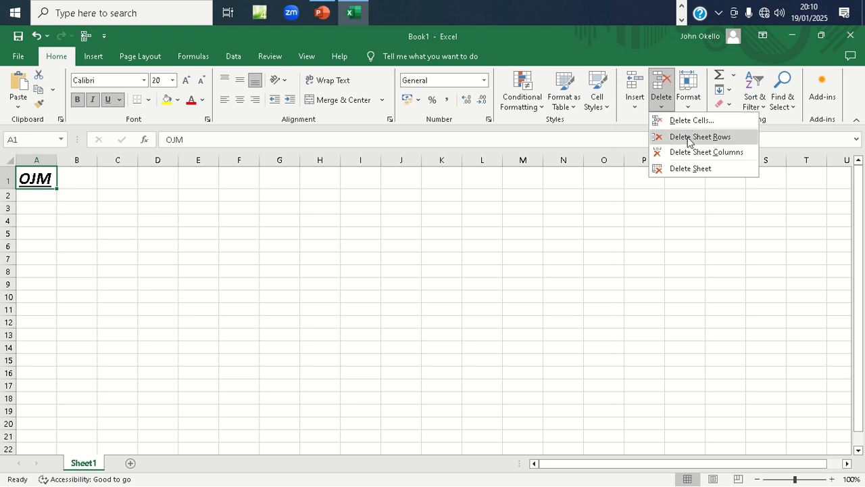
left_click(706, 193)
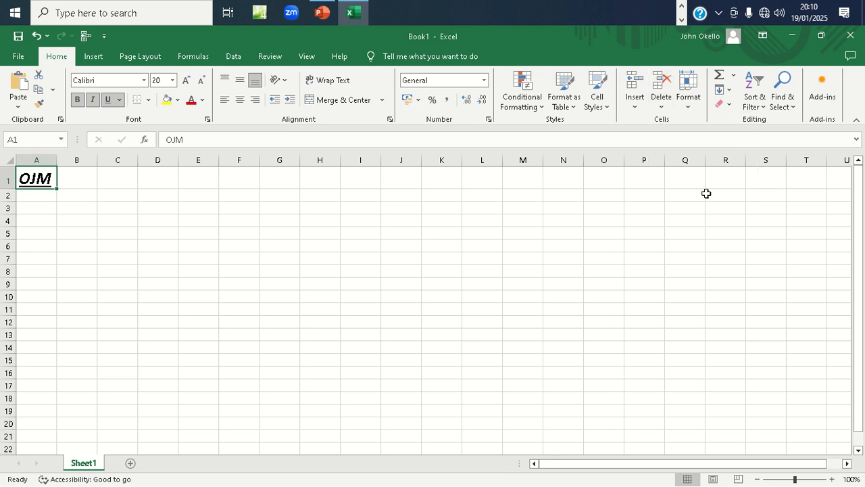
left_click(689, 108)
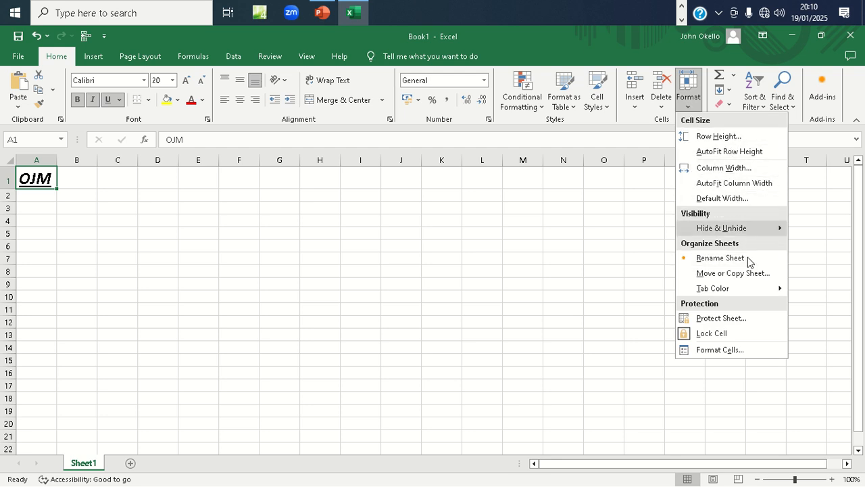
mouse_move(764, 299)
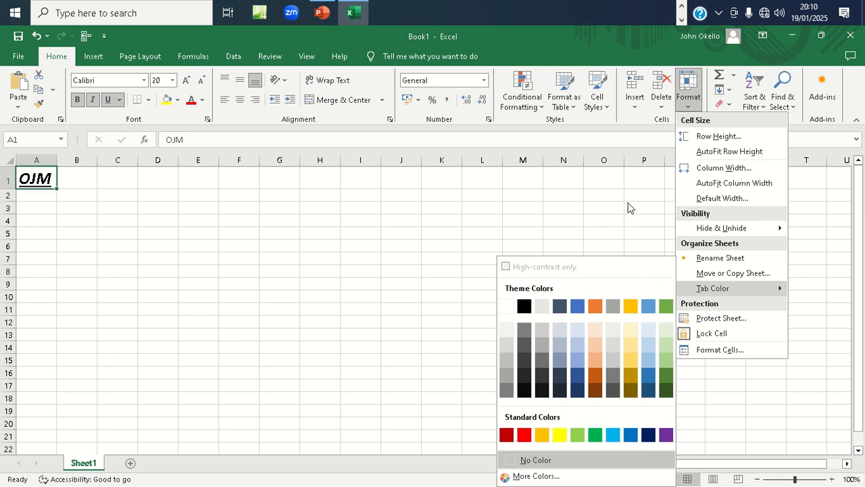
left_click(628, 207)
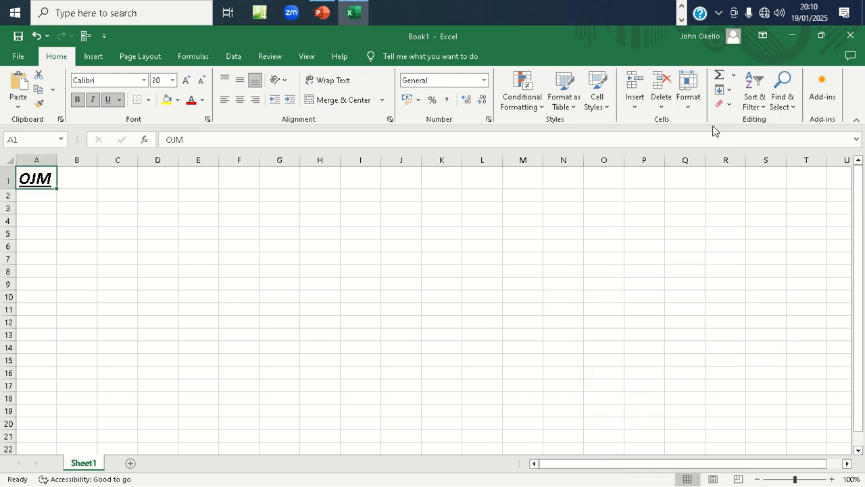
Step: Browse the AutoSum choices and the recently used functions for cell A1, and leave without inserting one
left_click(732, 76)
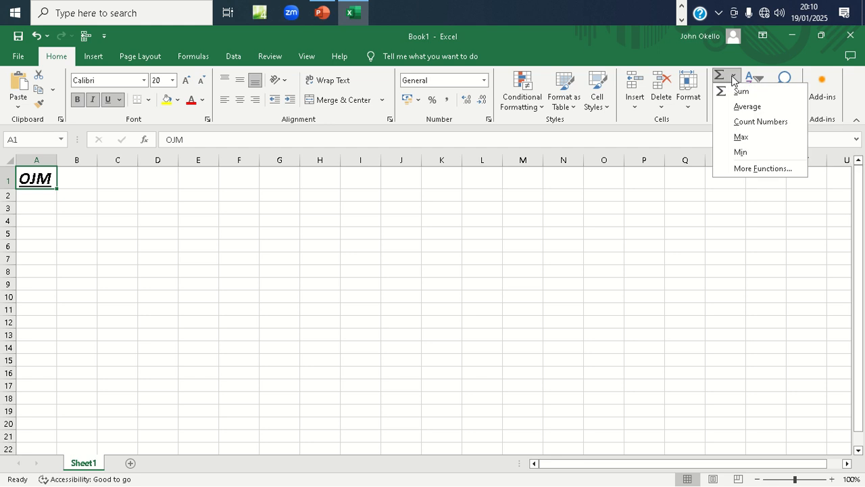
left_click(762, 169)
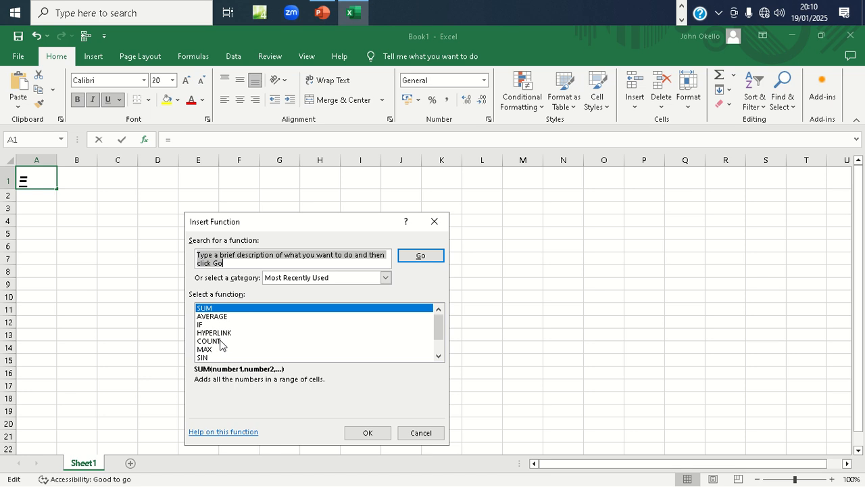
scroll(439, 338, "down", 1)
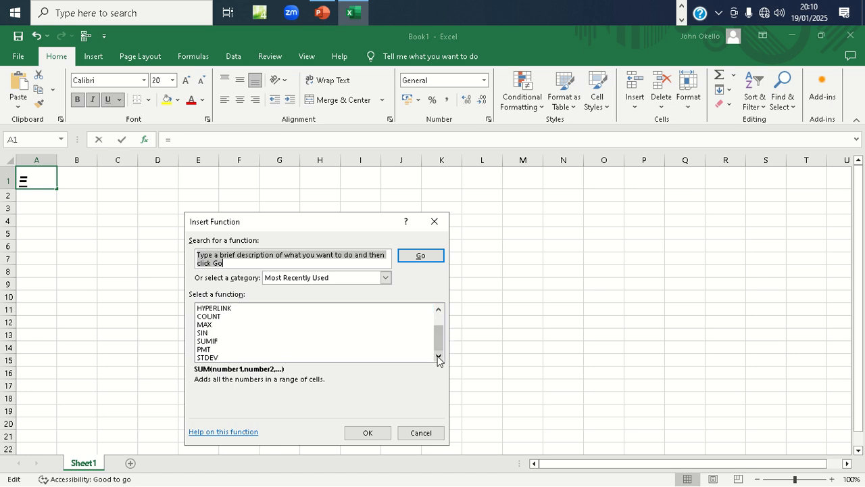
left_click(434, 223)
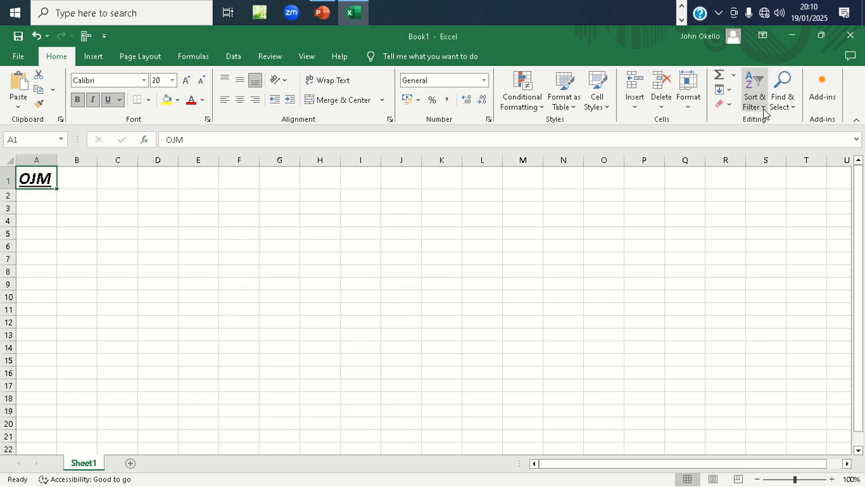
Step: Clear all contents and formatting from cell A1
left_click(723, 106)
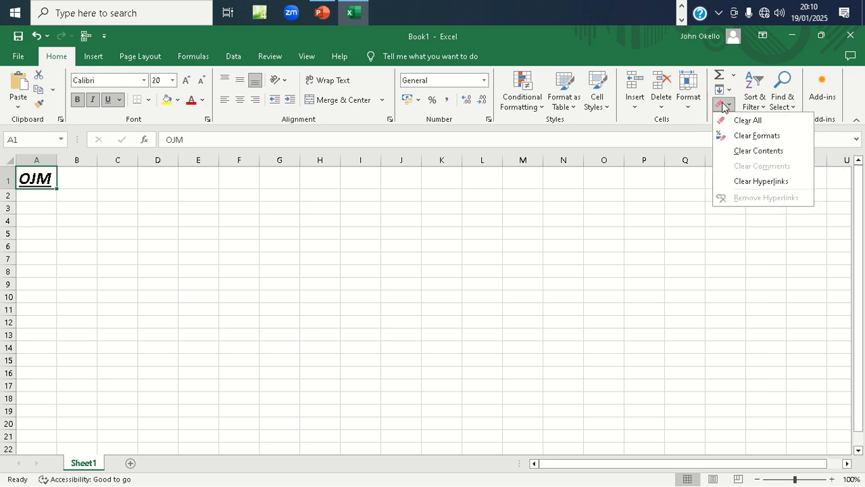
left_click(744, 120)
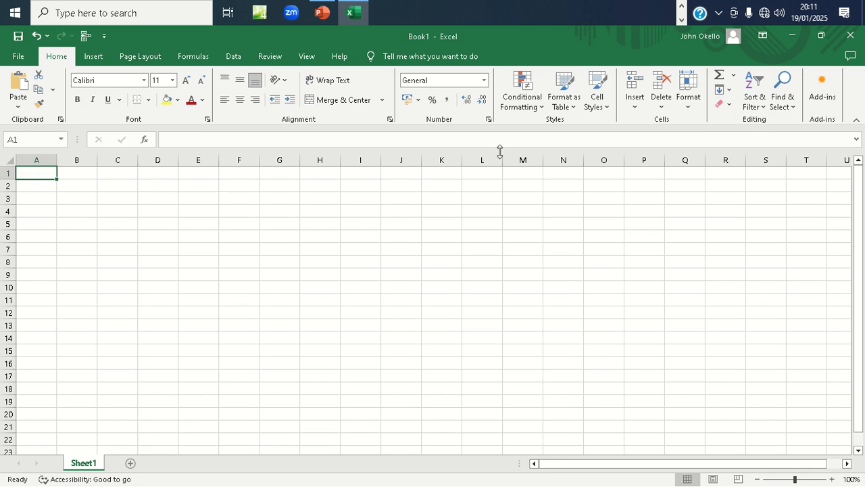
Step: Examine the sort and filter options, the insertion tools, and the page layout tools including the orientation choices
left_click(764, 111)
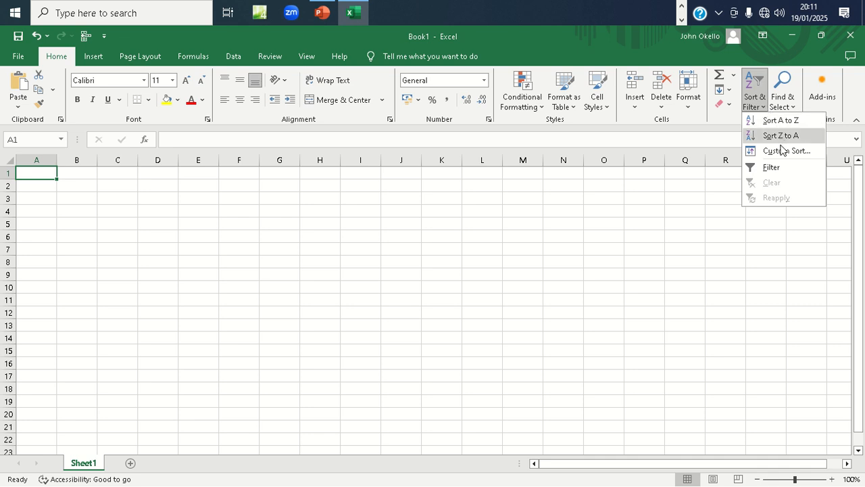
left_click(785, 233)
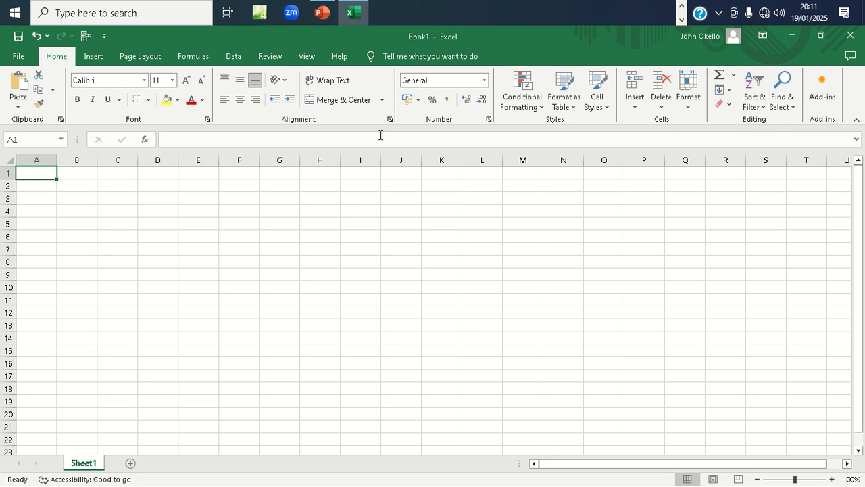
left_click(98, 63)
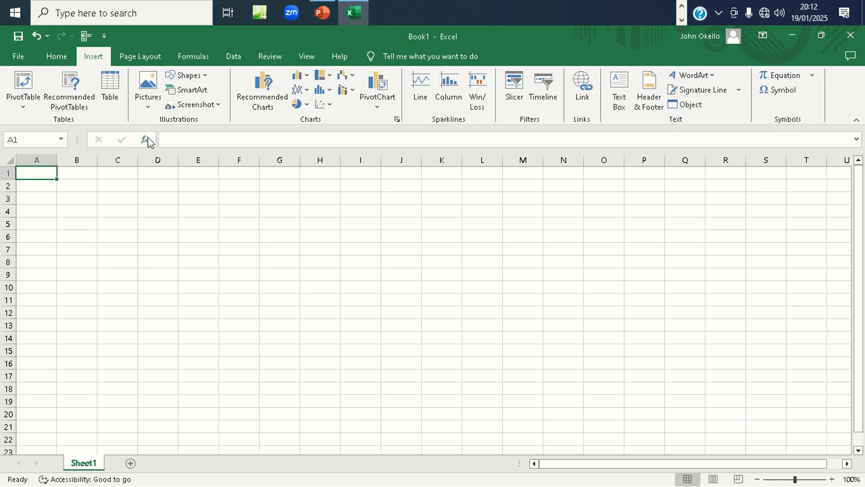
left_click(136, 57)
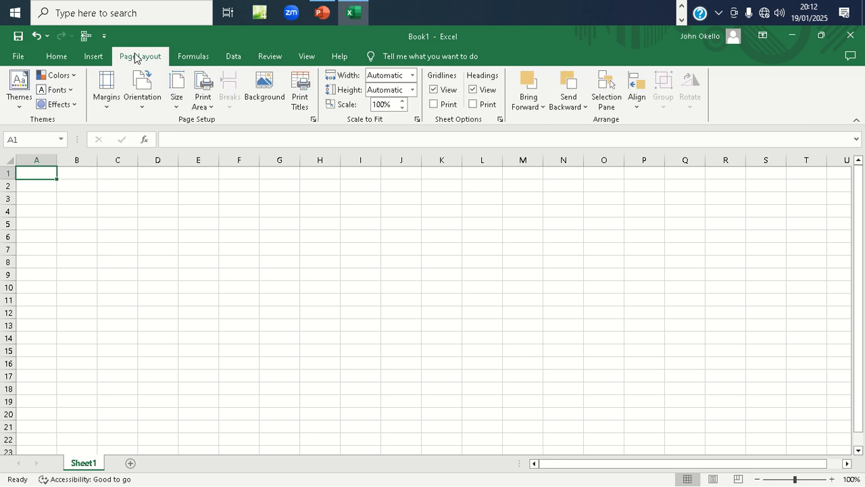
left_click(142, 108)
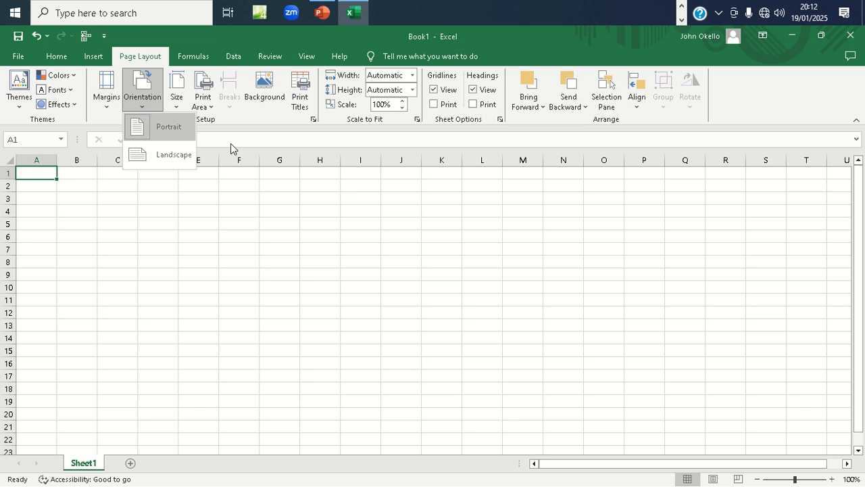
left_click(250, 122)
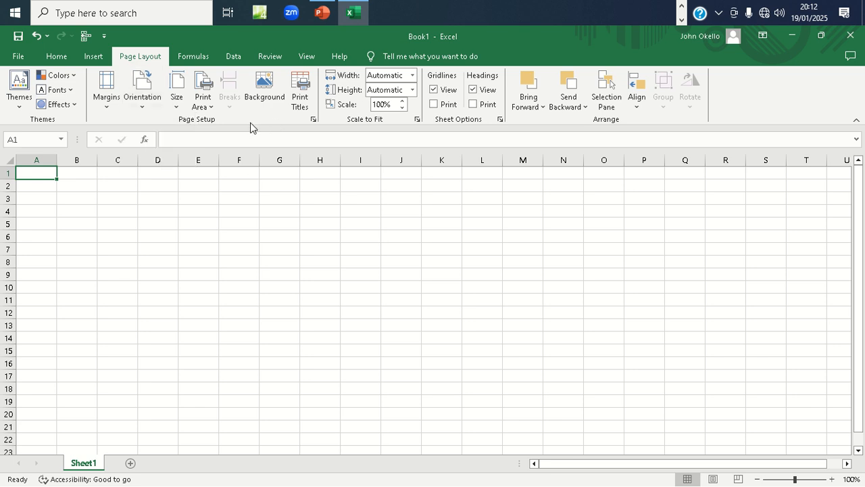
Step: Examine the paper size choices and the print area options for page setup, leaving them unchanged
left_click(177, 107)
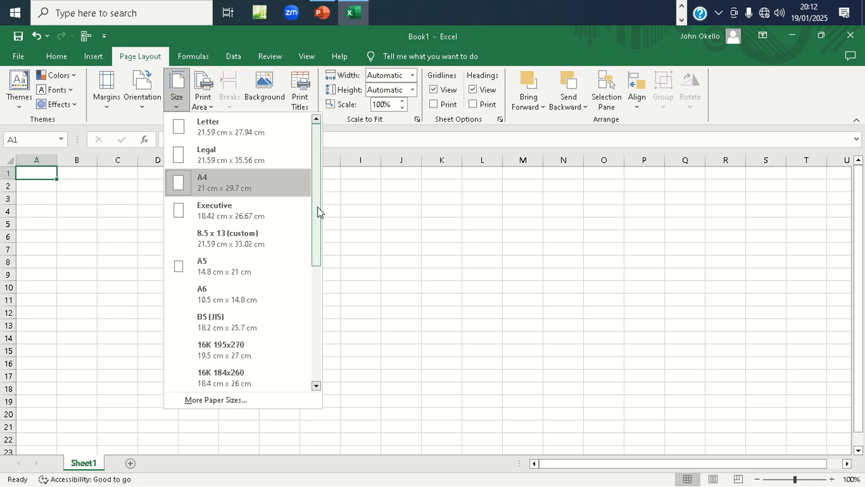
left_click_drag(318, 213, 319, 173)
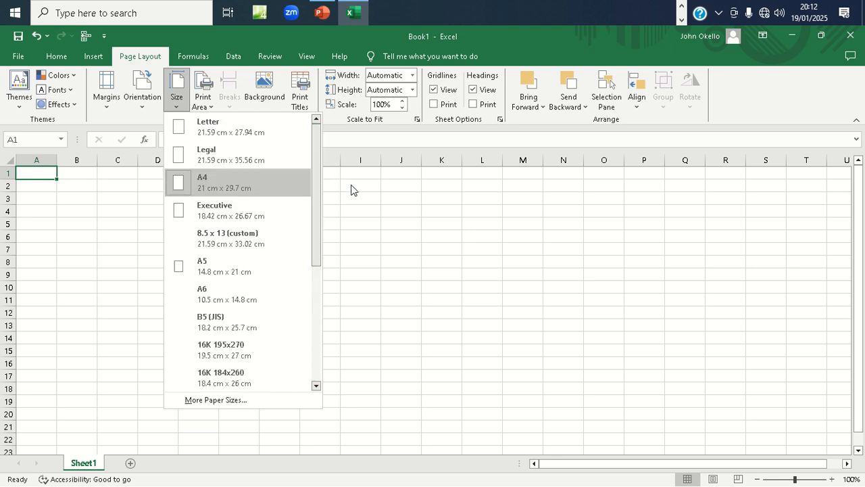
left_click(352, 188)
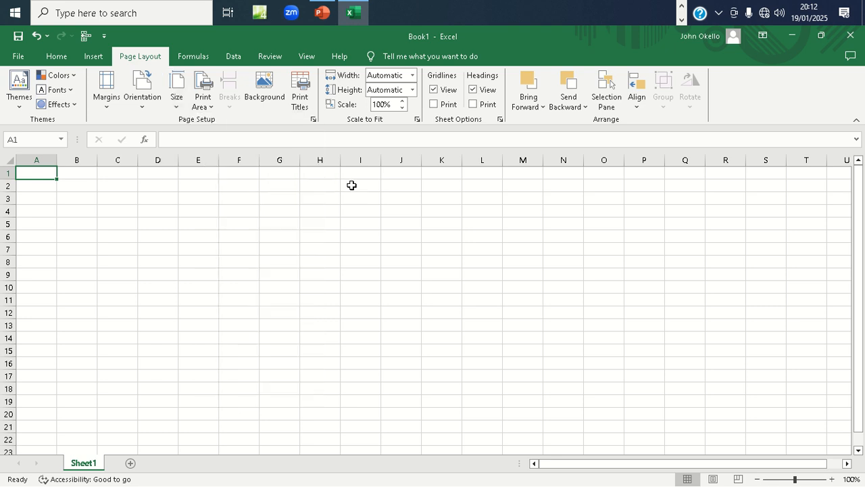
left_click(211, 109)
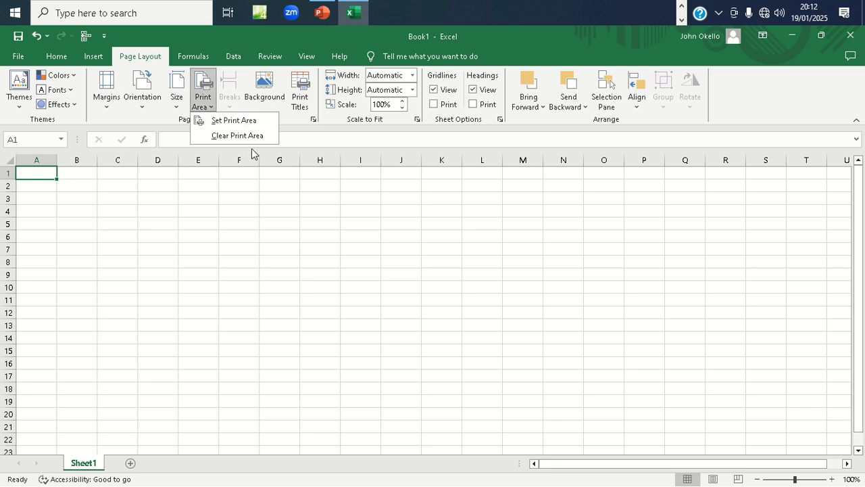
left_click(318, 230)
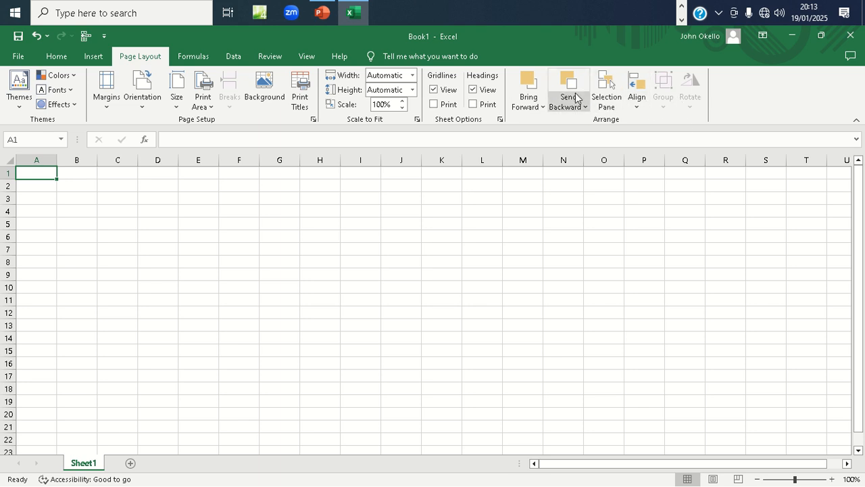
Step: Examine the formula tools including the AutoSum choices, and bring up the data tools
left_click(194, 56)
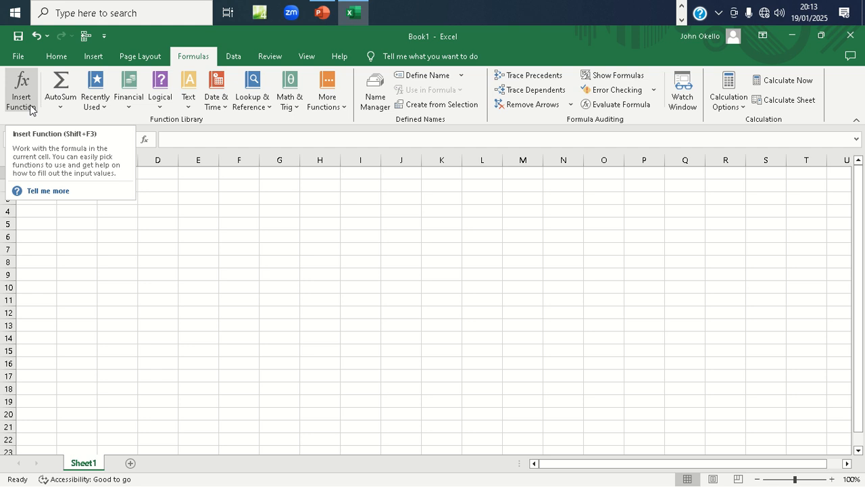
left_click(59, 109)
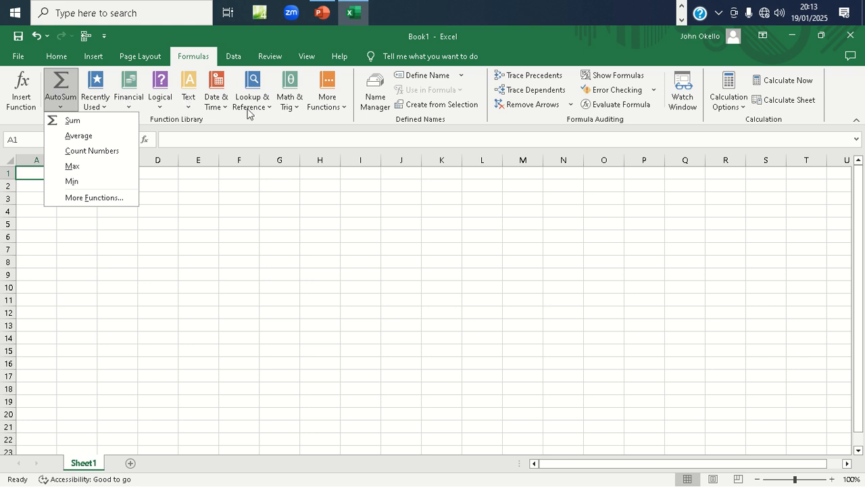
left_click(346, 245)
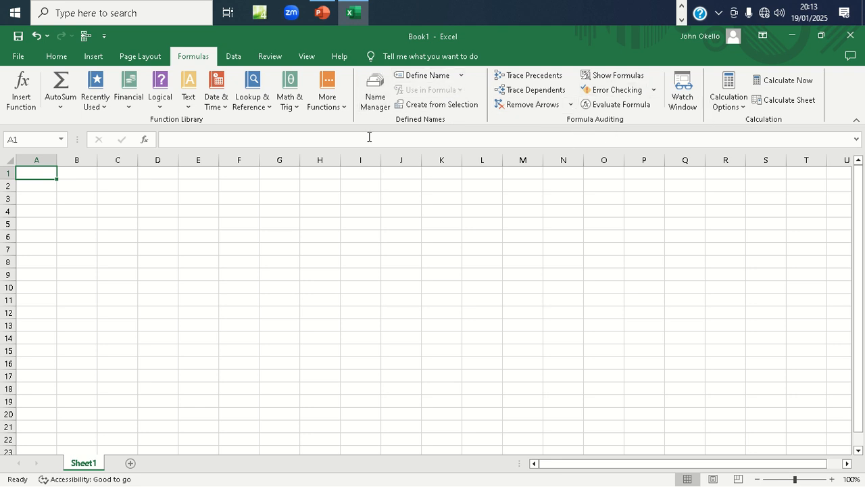
left_click(235, 57)
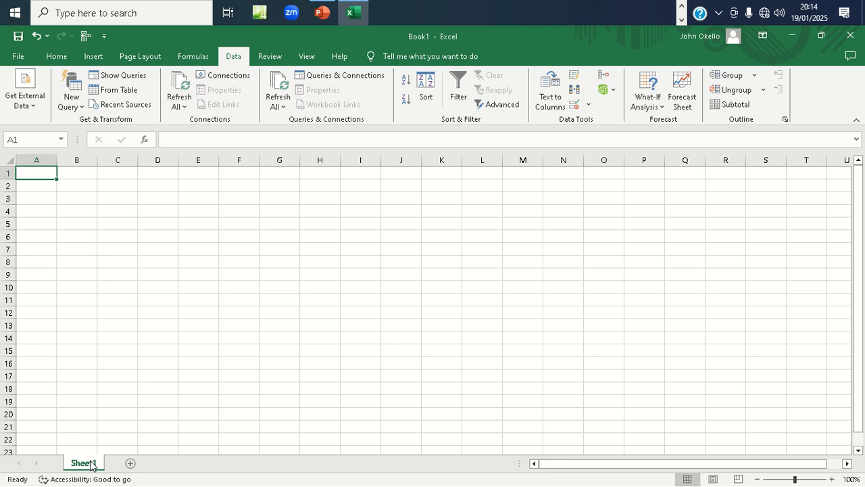
Step: Add a second worksheet to the workbook and return to Sheet1
left_click(133, 463)
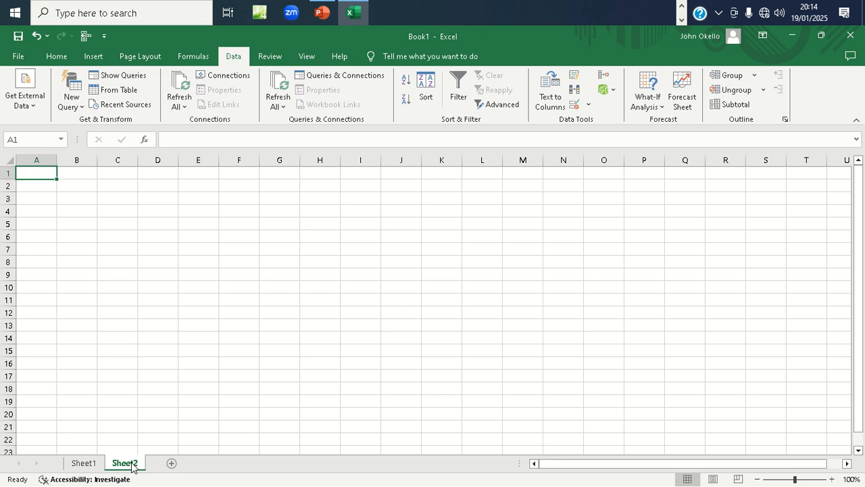
left_click(83, 463)
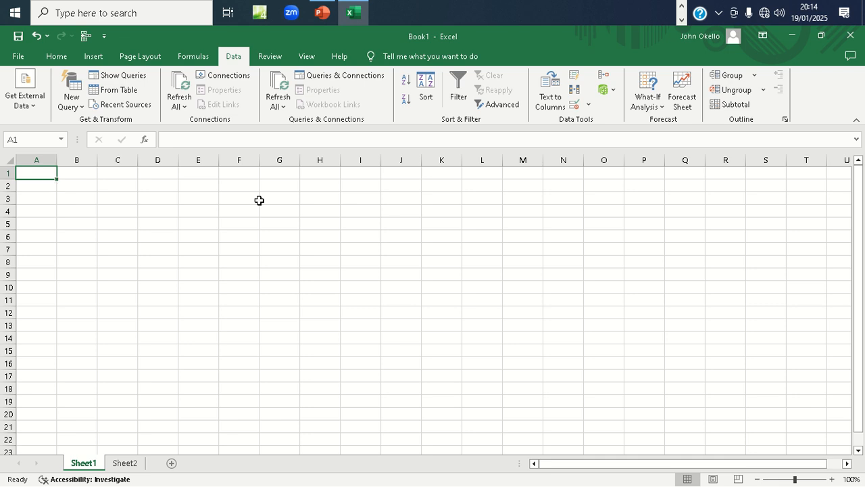
Step: Start saving the workbook to the Desktop and create a new folder there named OJM
left_click(19, 60)
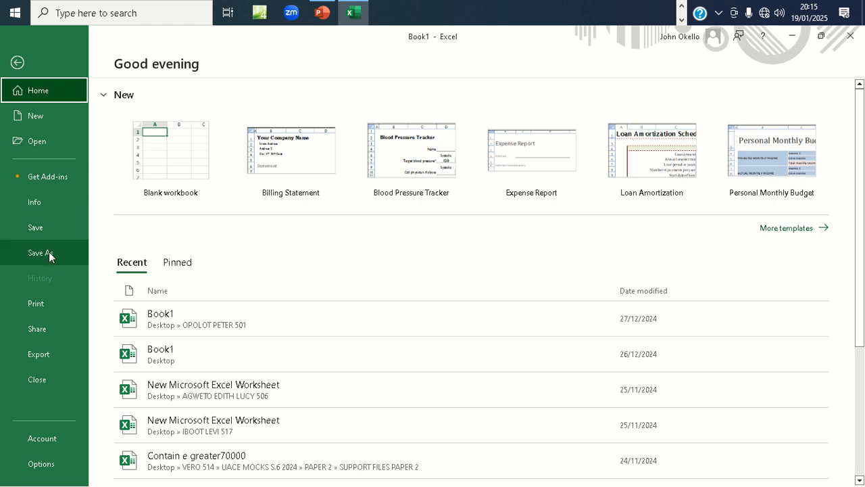
left_click(45, 230)
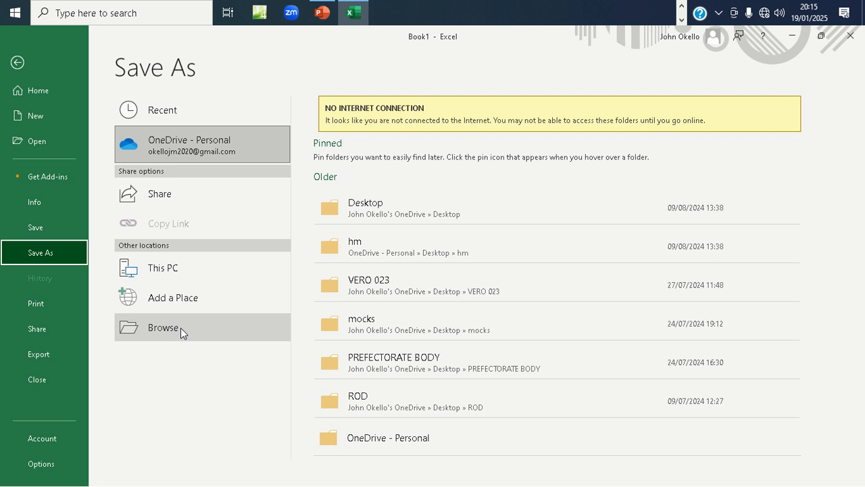
left_click(181, 328)
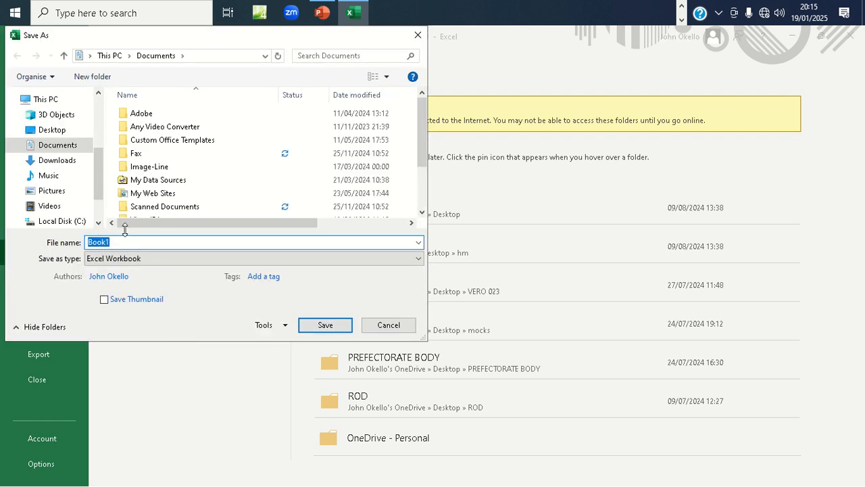
mouse_move(98, 171)
left_mouse_down()
mouse_move(98, 203)
mouse_move(97, 156)
left_mouse_up()
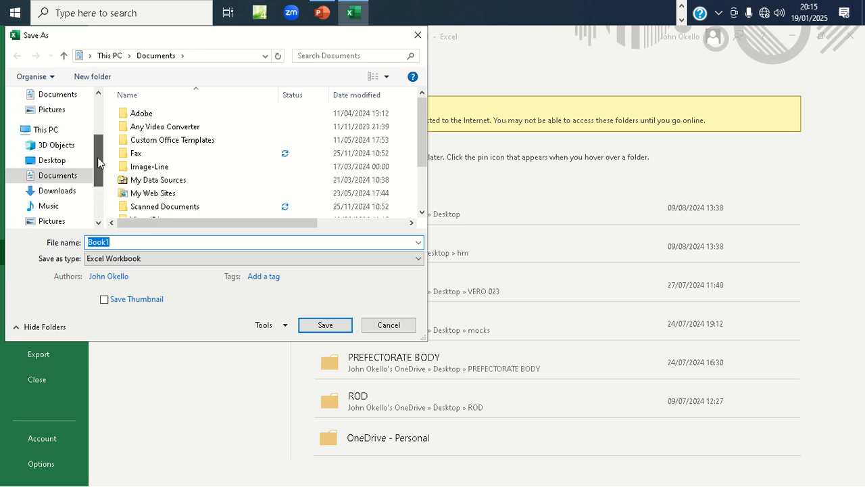
left_click(58, 163)
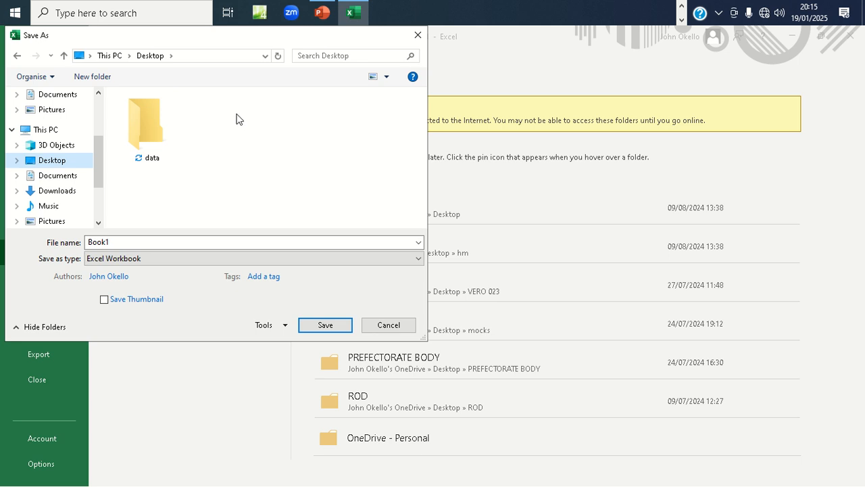
left_click(98, 77)
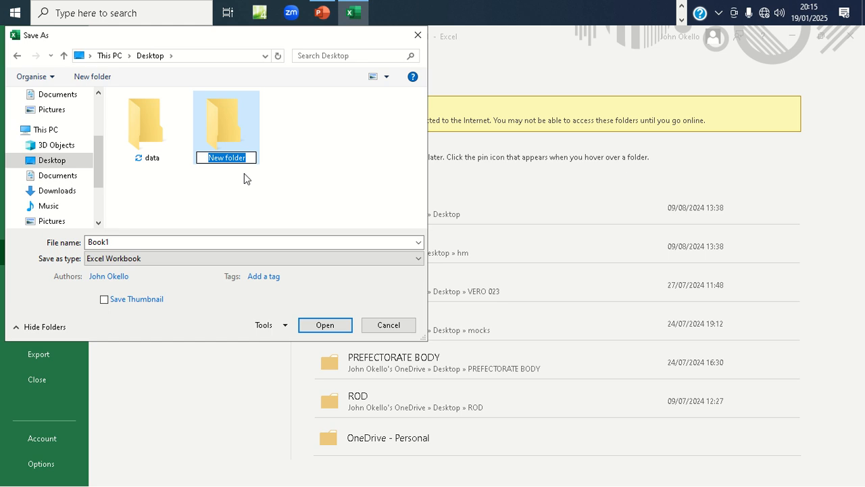
type("OJM")
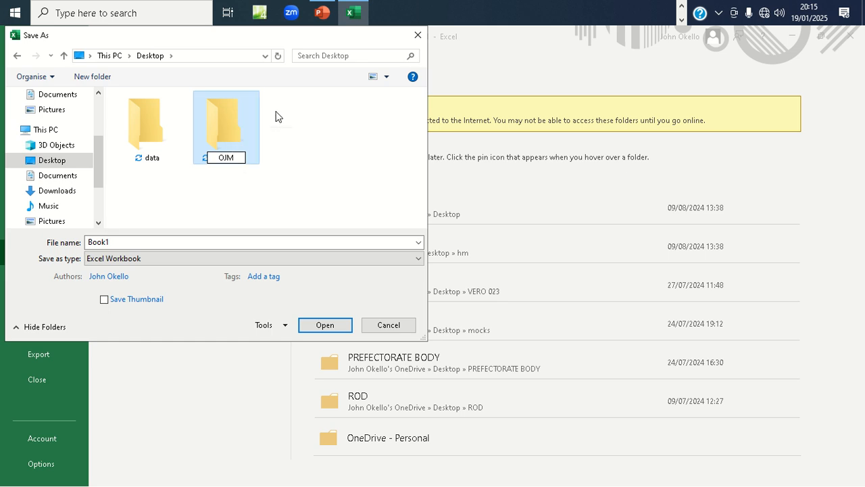
left_click(287, 148)
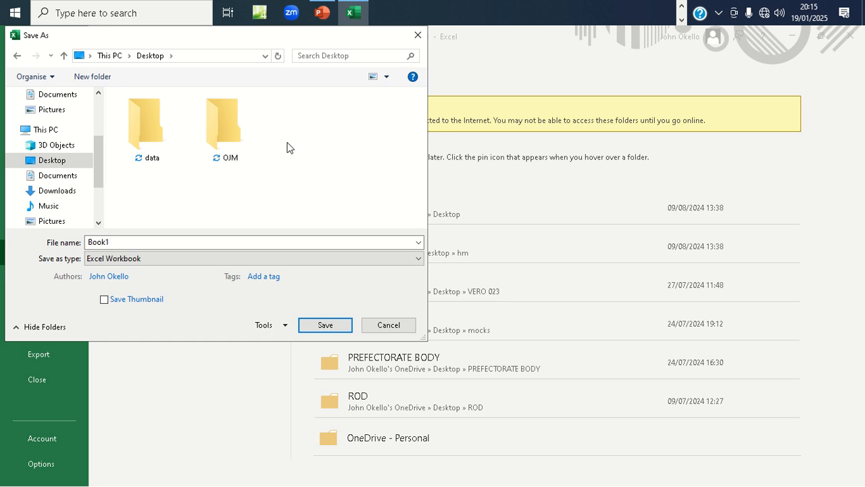
Step: Save the workbook in the OJM folder under the file name RECORDED WORK
double_click(234, 127)
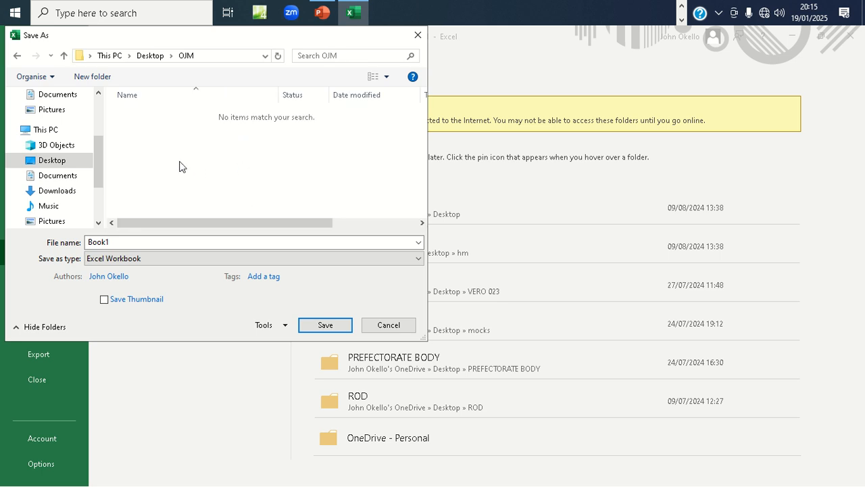
double_click(124, 241)
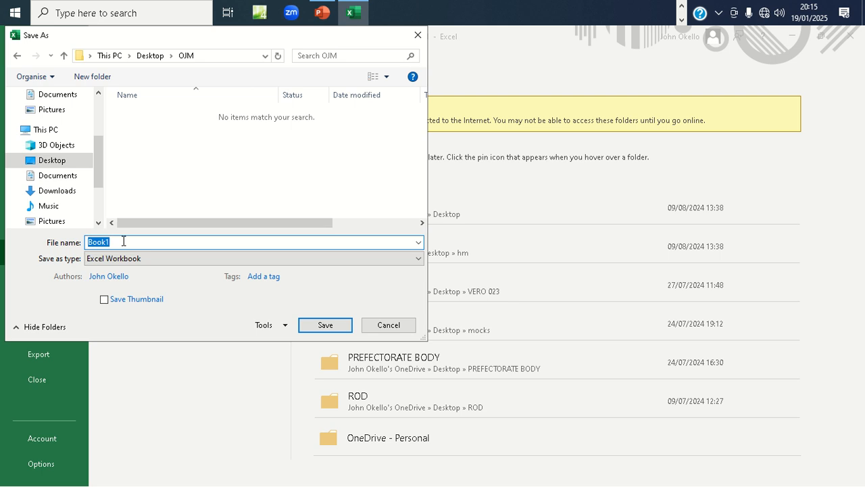
type("RECOR")
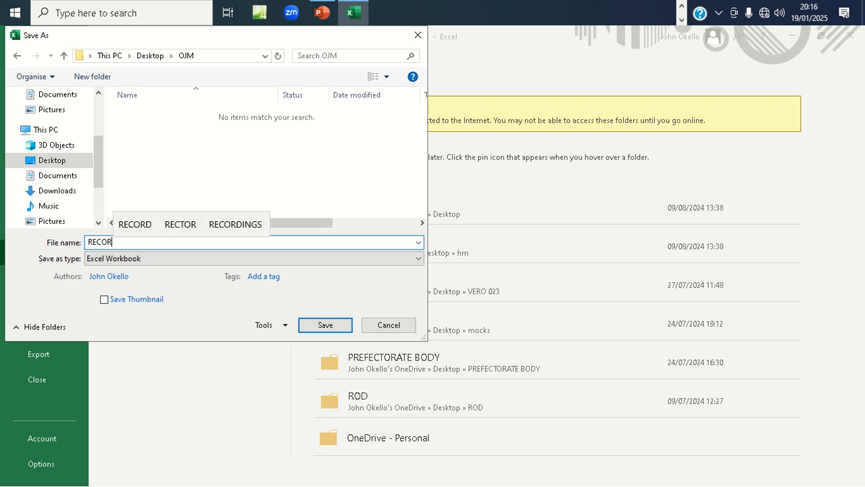
type("DED")
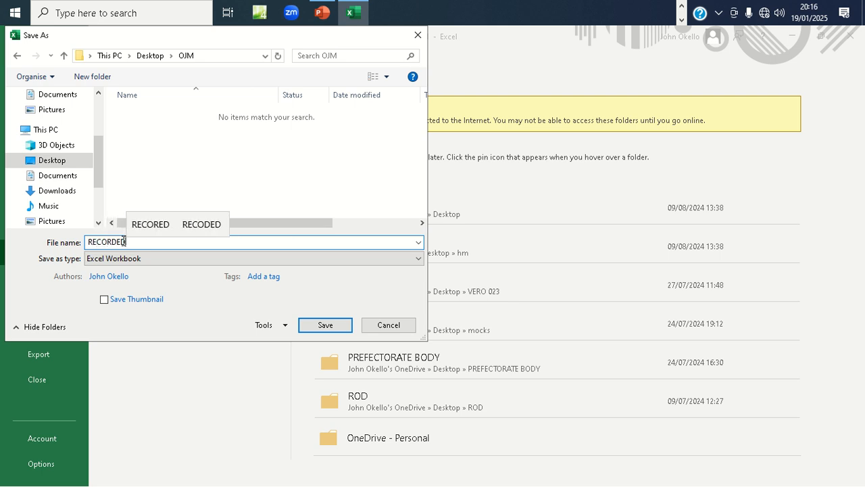
type(" WORK")
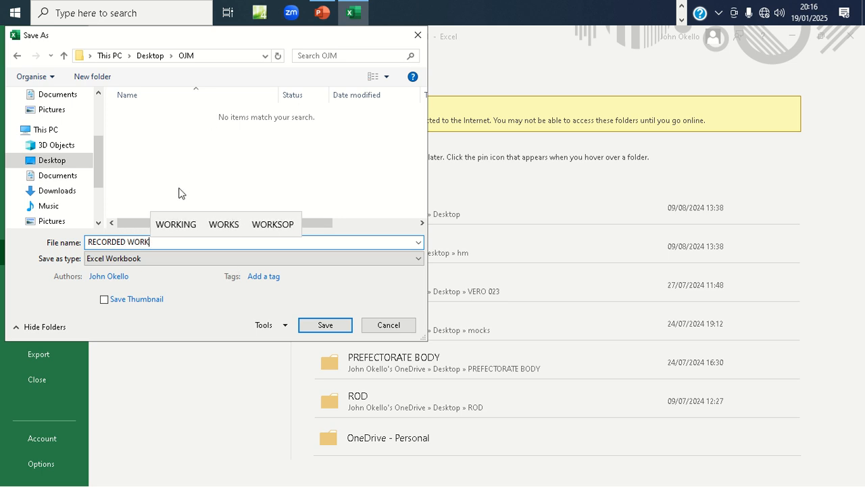
left_click(325, 325)
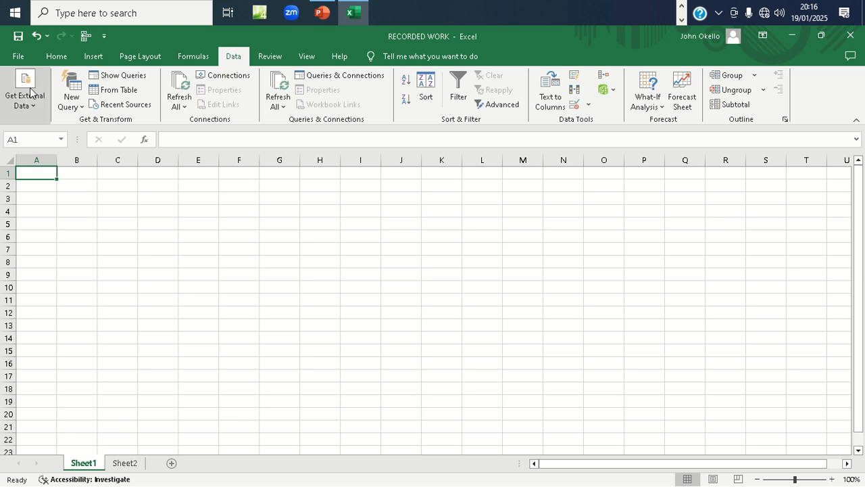
Step: Show the Home tools and highlight the whole of row 1 and the whole of column A in turn
left_click(58, 56)
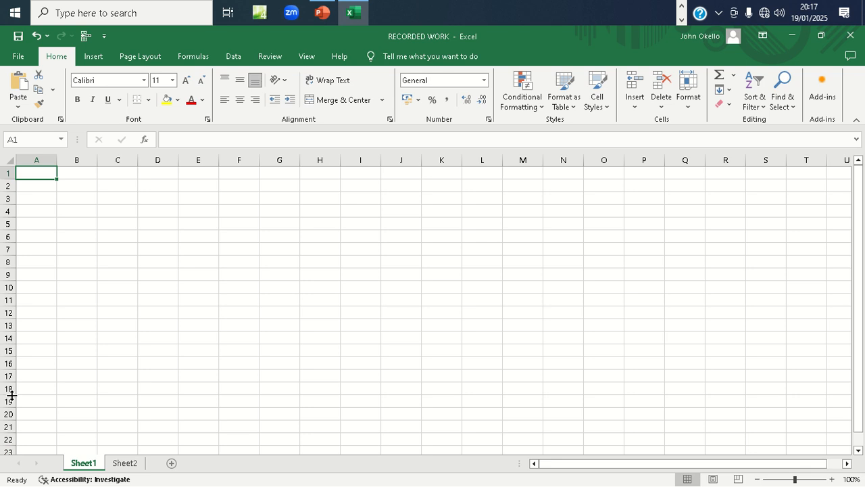
left_click(6, 173)
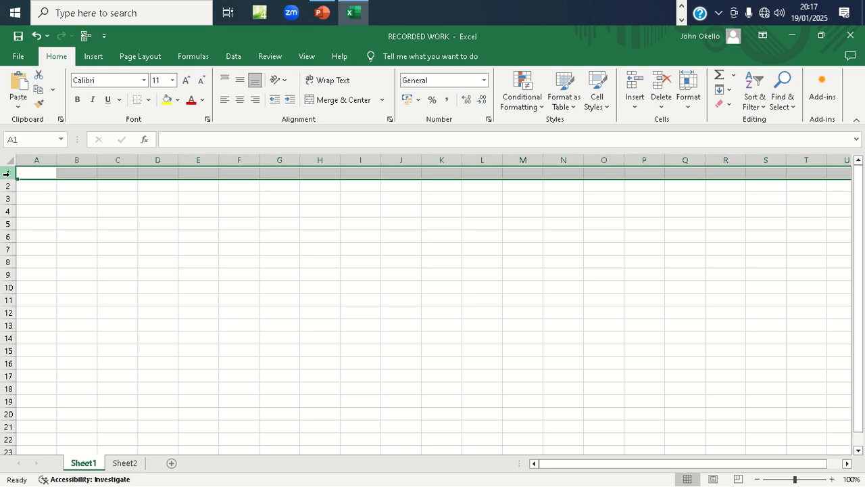
left_click(36, 156)
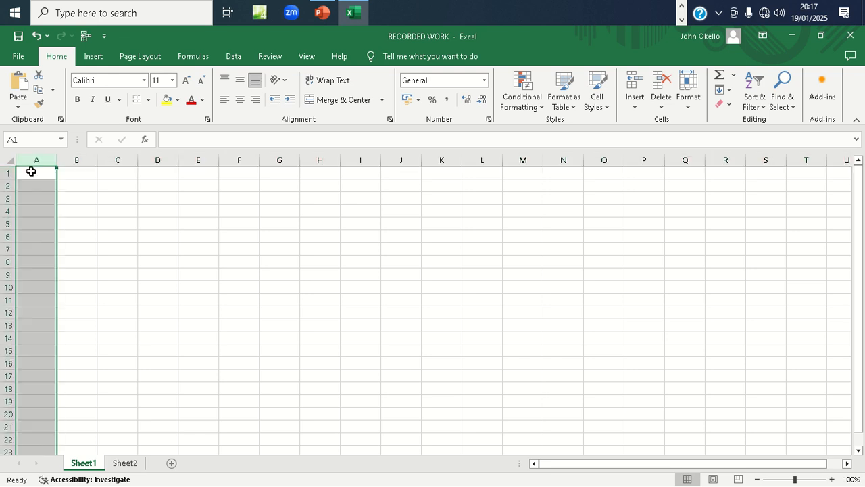
Step: Enter the heading NAMES in A1 and list four people's names below it in A2:A5
left_click(31, 171)
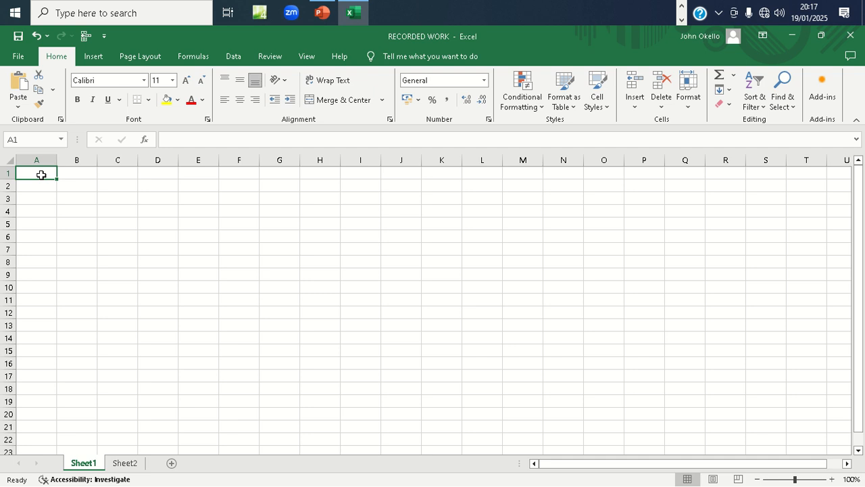
type("NAMES")
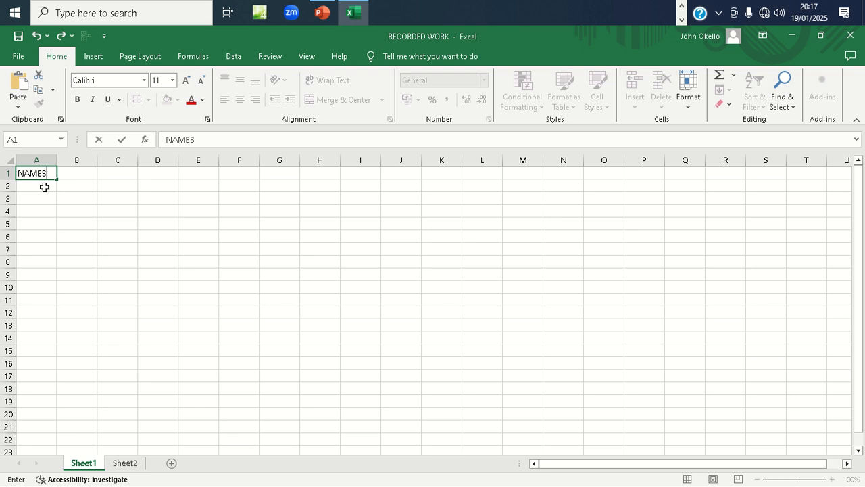
left_click(44, 187)
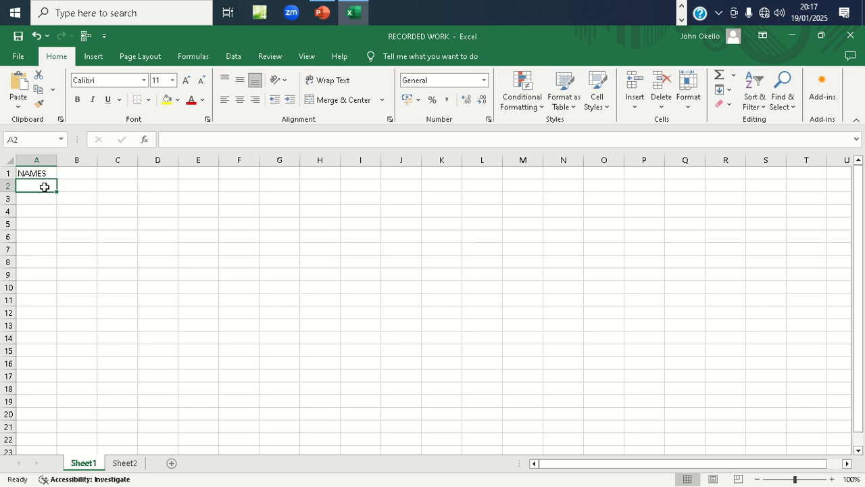
type("JAMES")
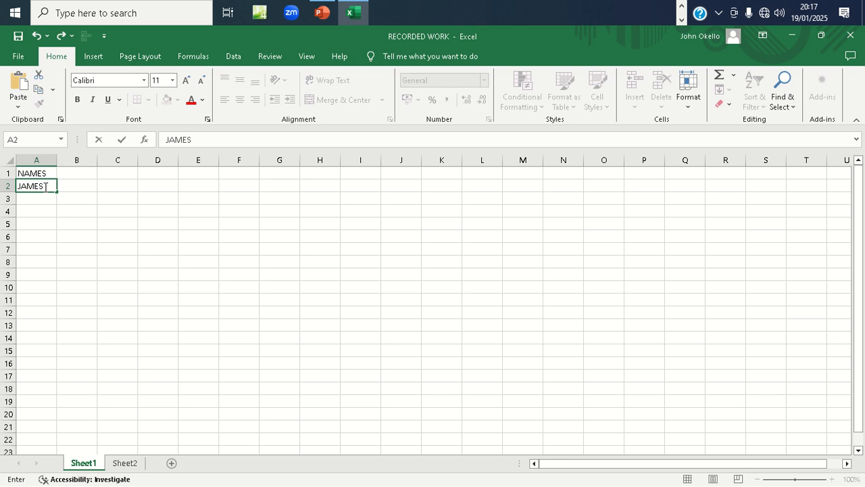
key("Return")
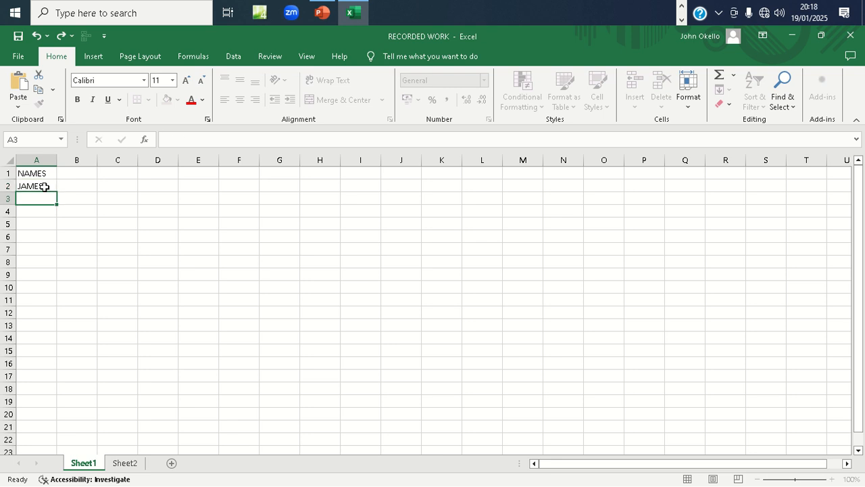
type("PETER")
key("Return")
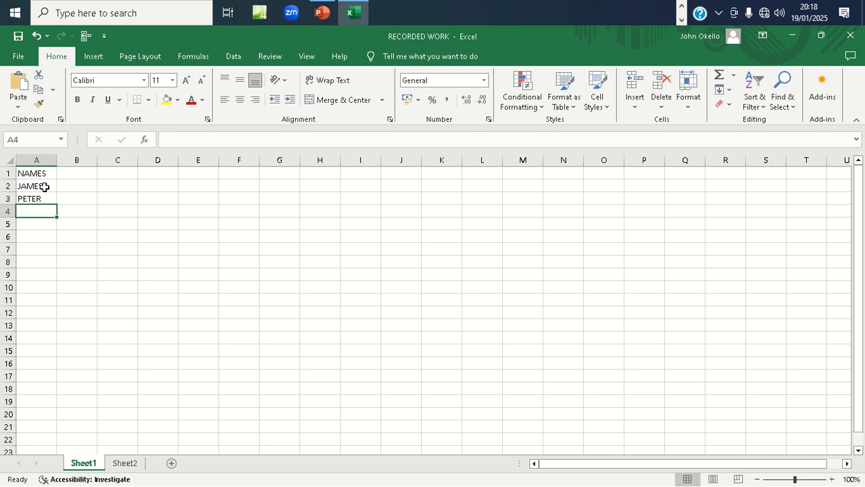
type("SILVER")
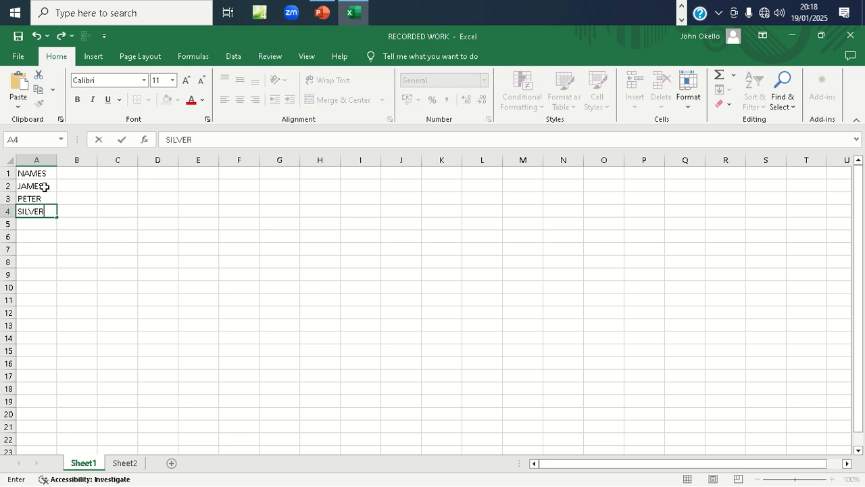
key("Return")
type("JANE")
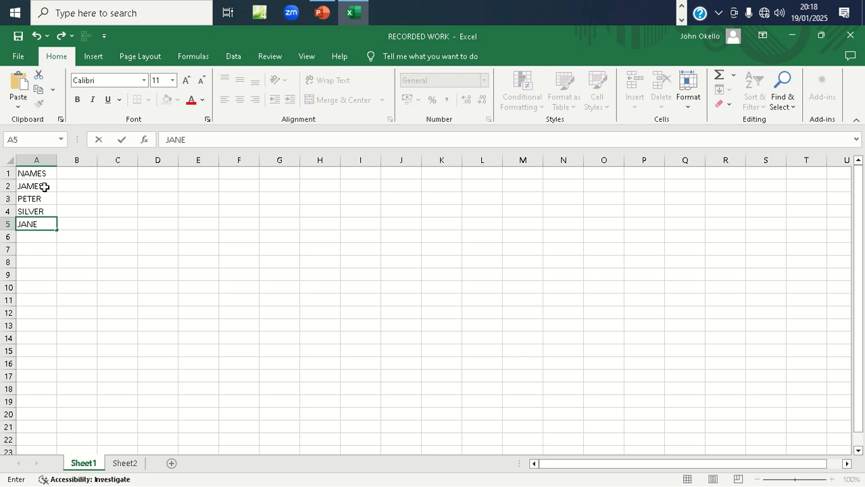
key("Return")
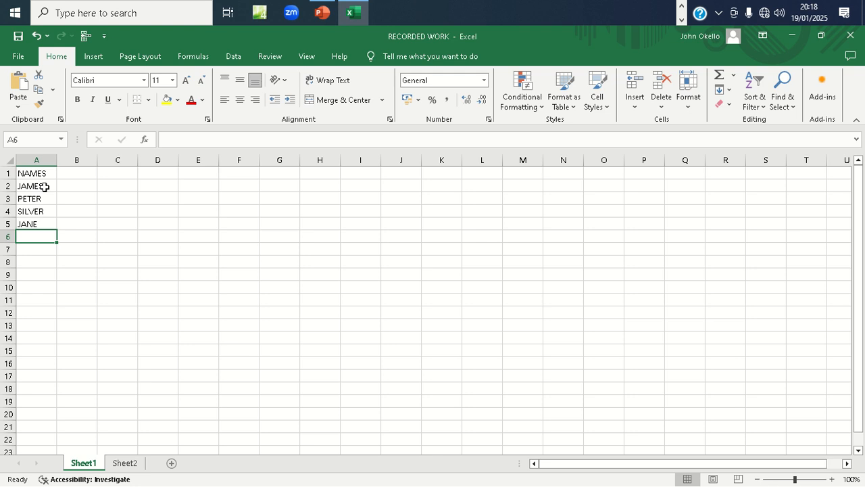
Step: Add three more people's names to the list in A6:A8
type("OKELLO")
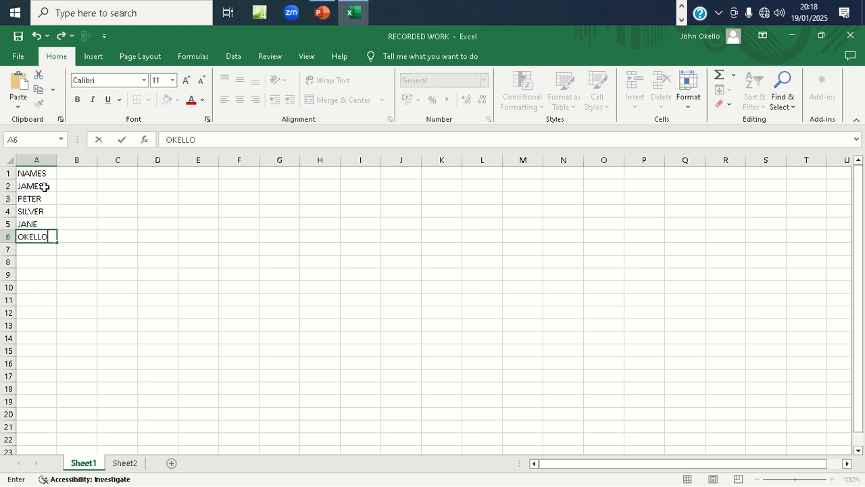
key("Return")
type("DA")
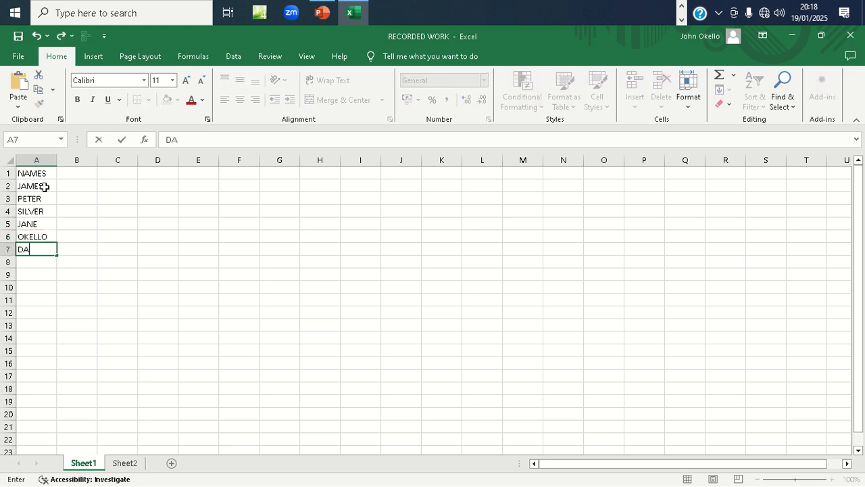
type("VID")
key("Return")
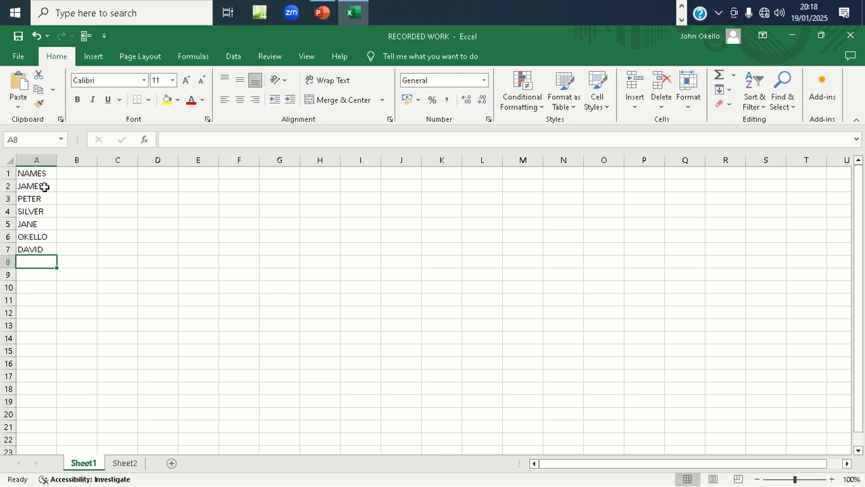
type("RUTH")
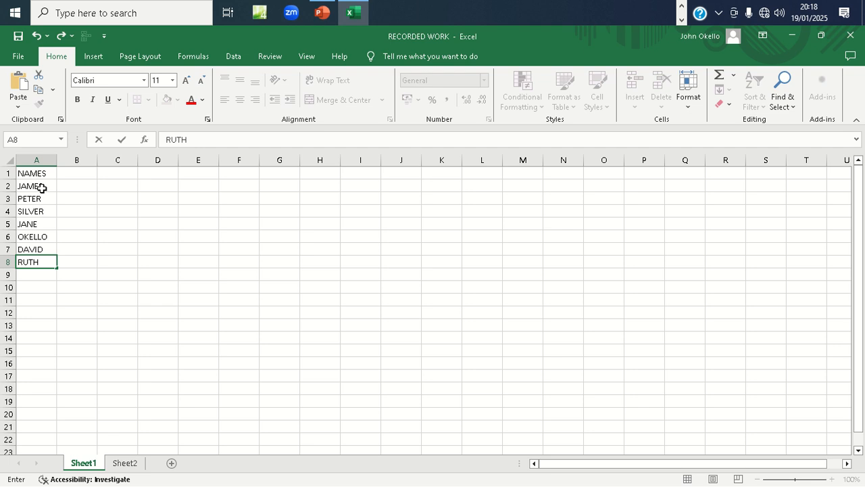
left_click(39, 173)
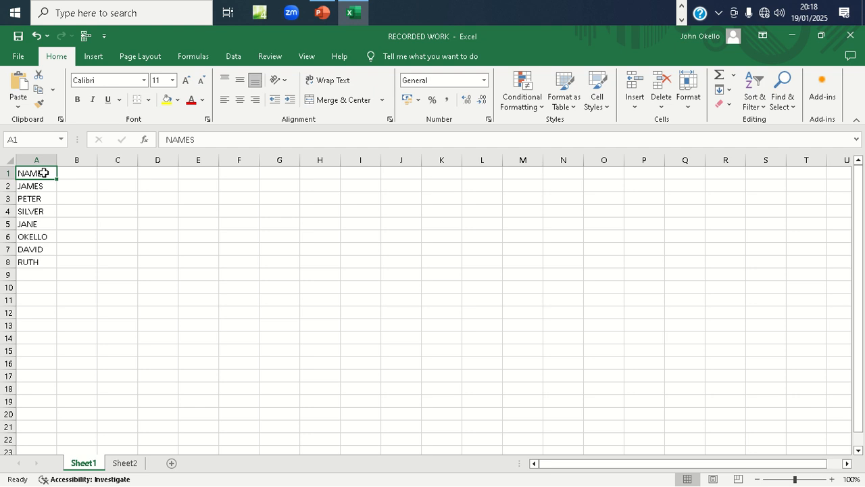
Step: Enter the numbers 50, 60 and 78 beside the first three names in B2:B4
left_click(70, 175)
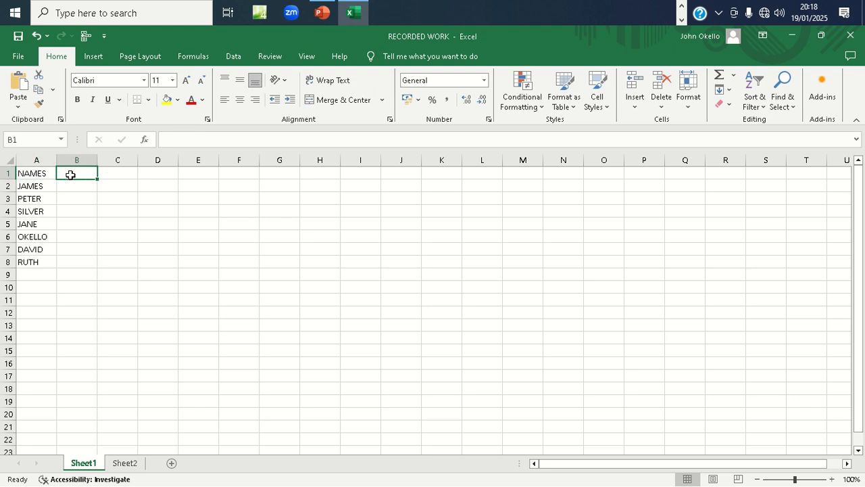
left_click(76, 186)
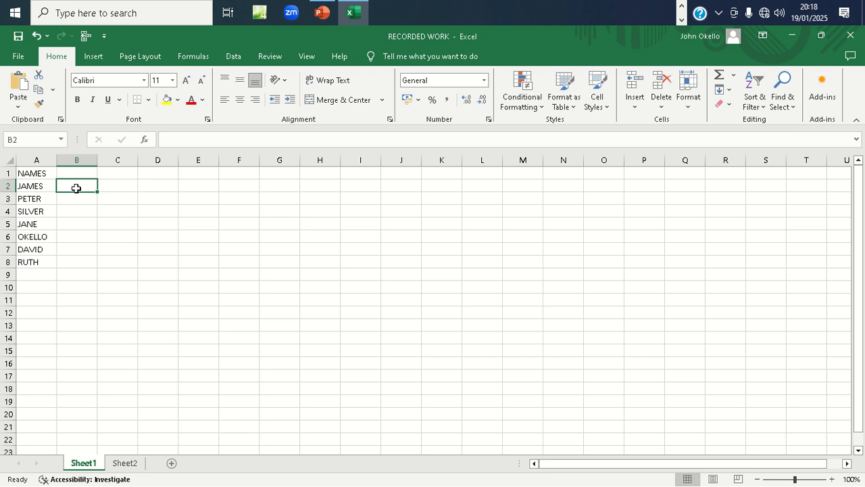
type("50")
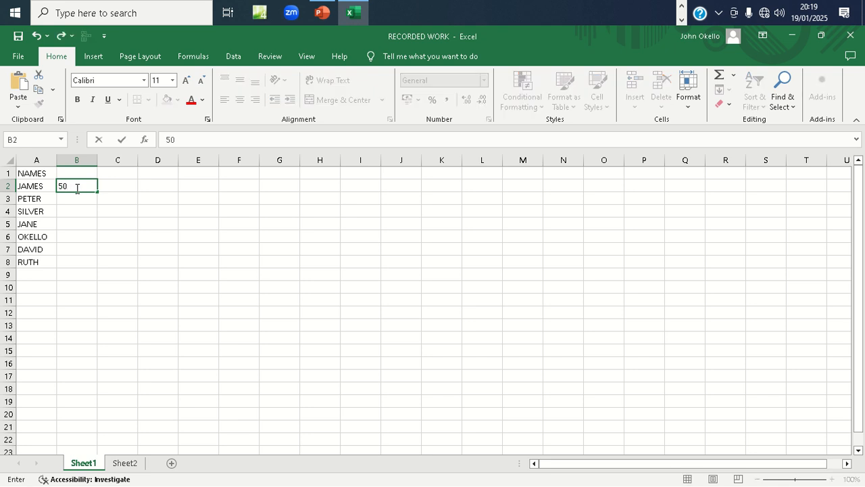
key("Return")
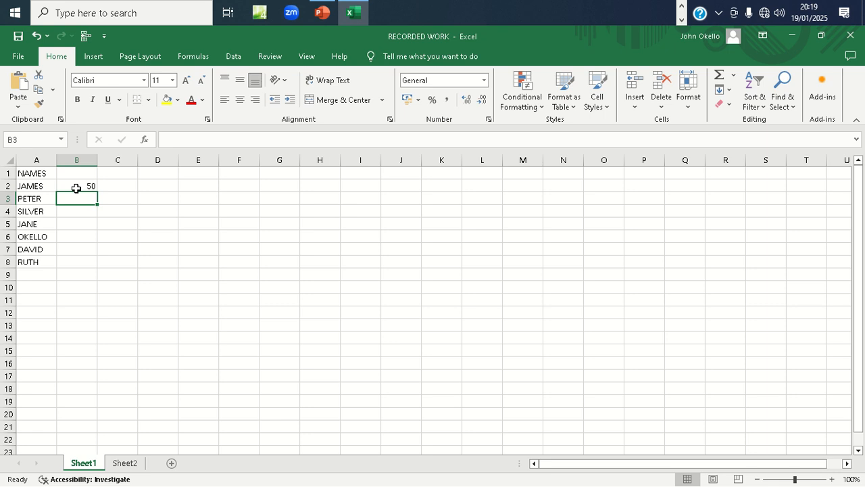
type("60")
key("Return")
type("7")
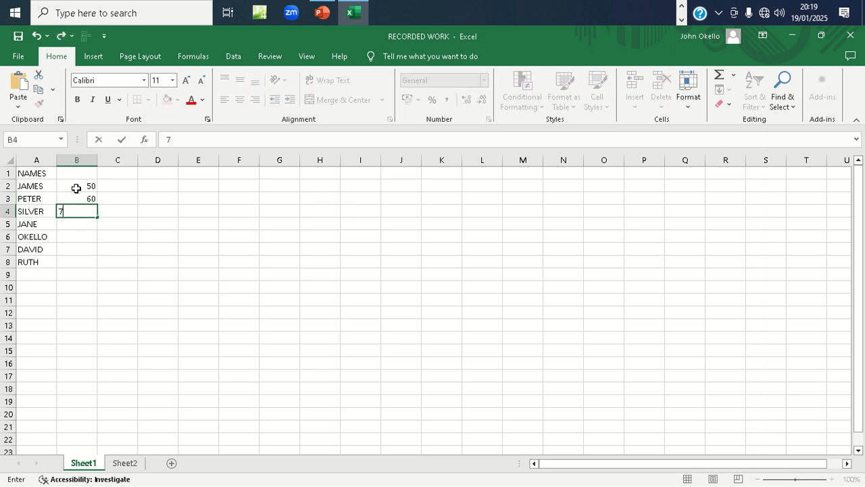
type("8")
key("Return")
Step: Fill B5:B8 with 55, 49, 66 and 77 for the remaining names
type("55")
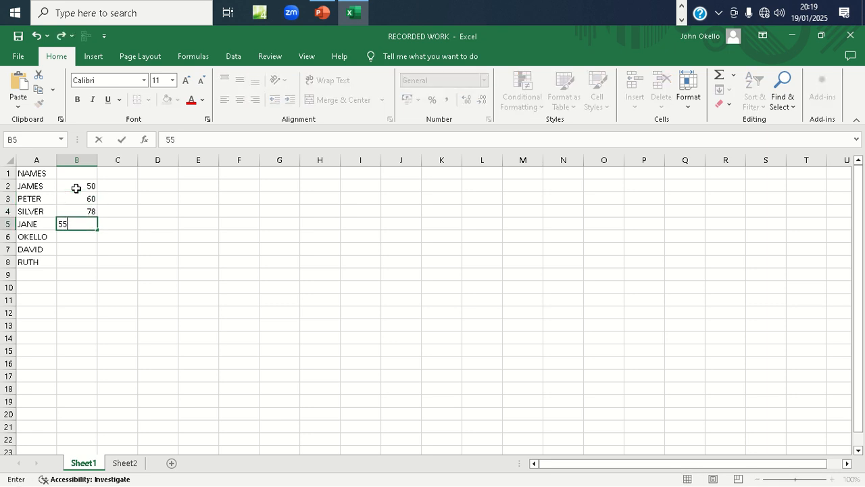
key("Return")
type("49")
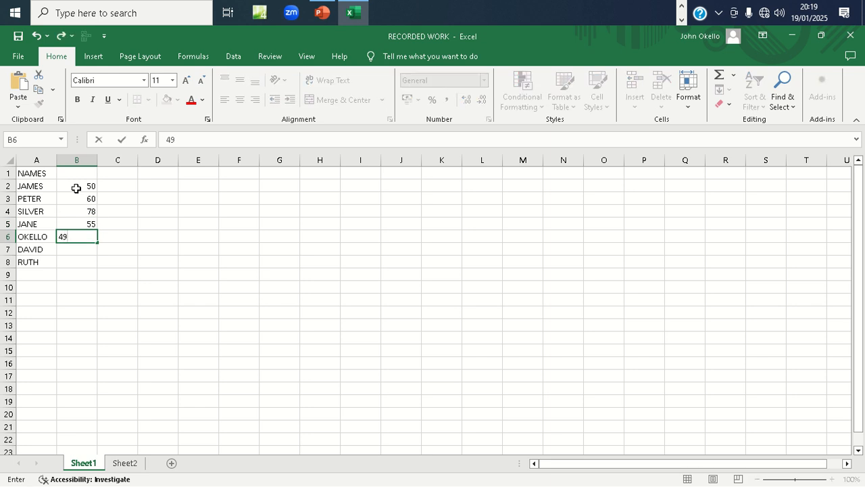
key("Return")
type("66")
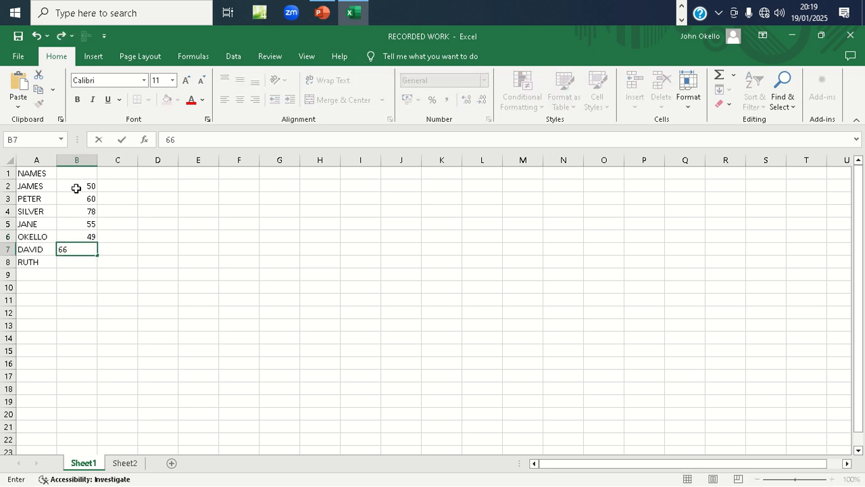
key("Return")
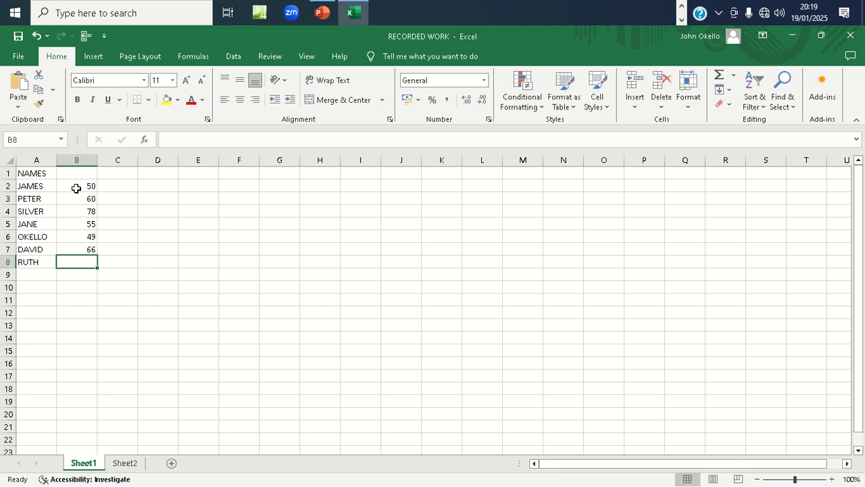
type("77")
key("Tab")
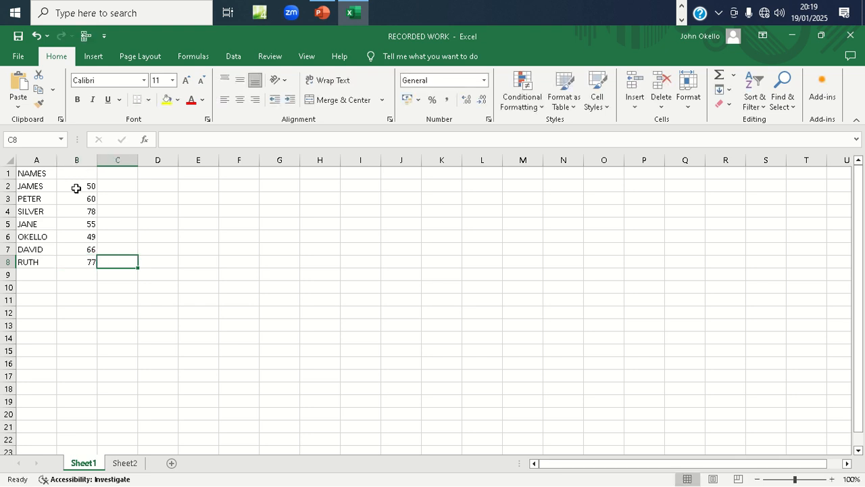
Step: Start a second column of numbers by entering 54, 66, 7 and 6 in C2:C5
key("Up")
key("Up")
key("Up")
key("Up")
key("Up")
key("Up")
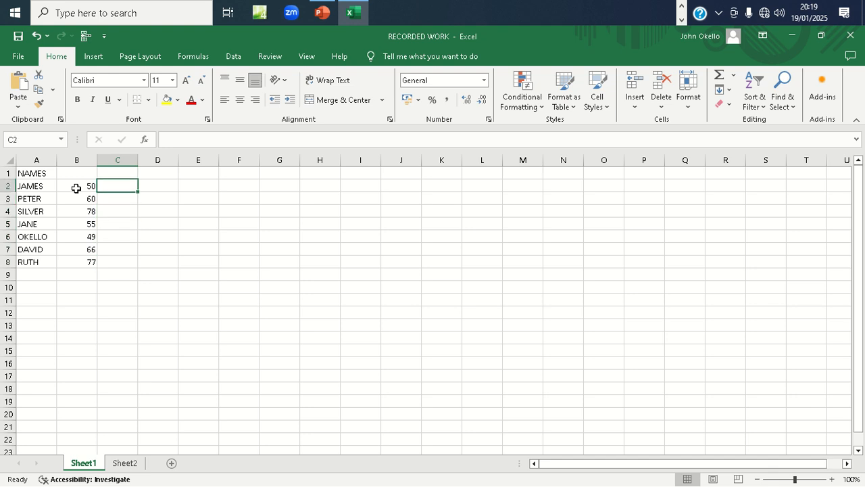
type("54")
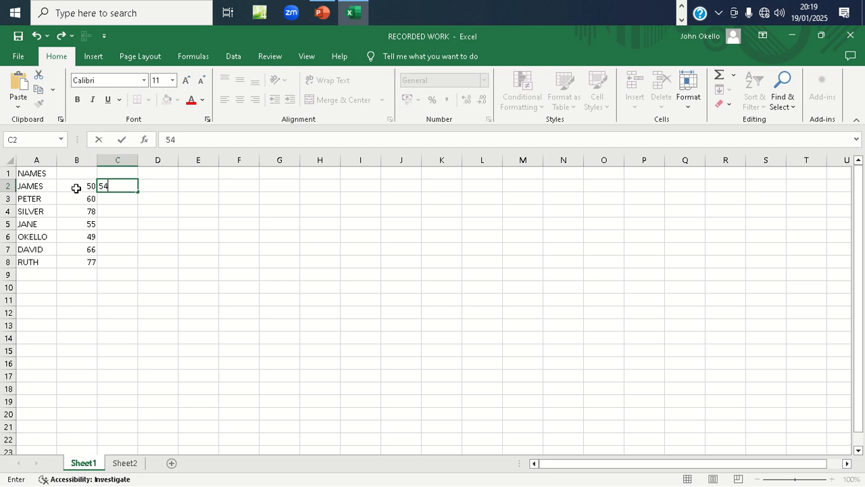
key("Return")
type("66")
key("Return")
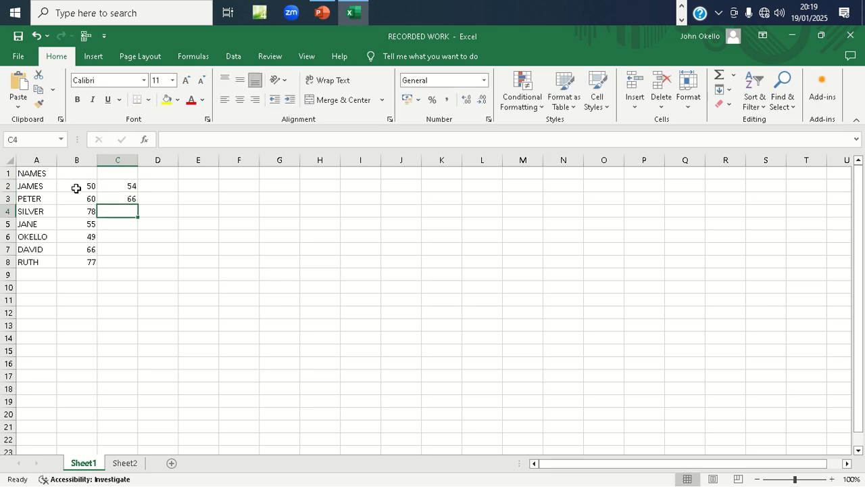
type("7")
key("Return")
type("6")
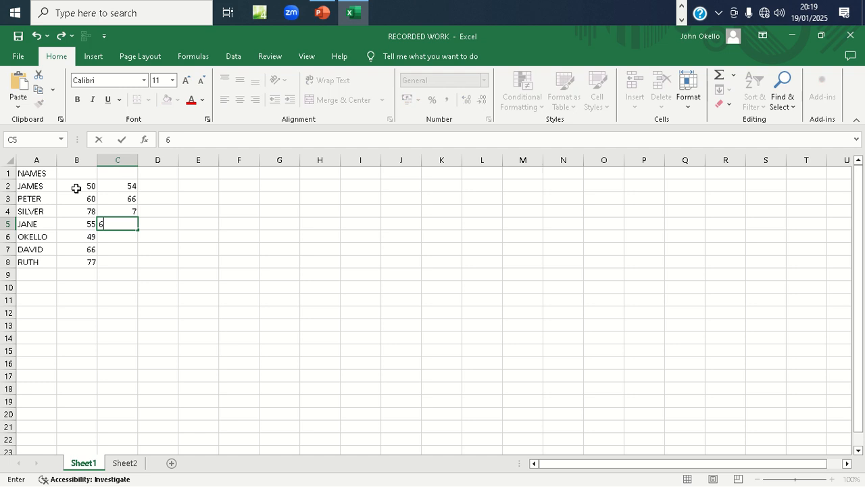
key("Return")
Step: Correct the value in C4 to 76 and the value in C5 to 67
key("Up")
key("Up")
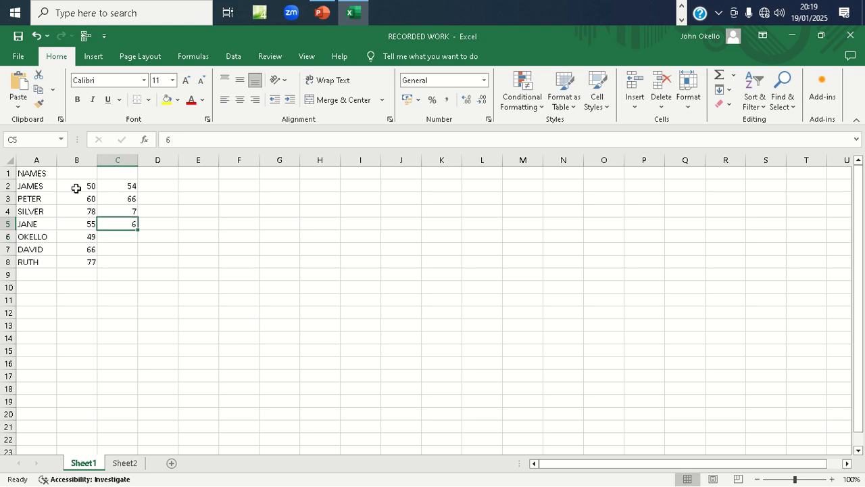
key("F2")
type("6")
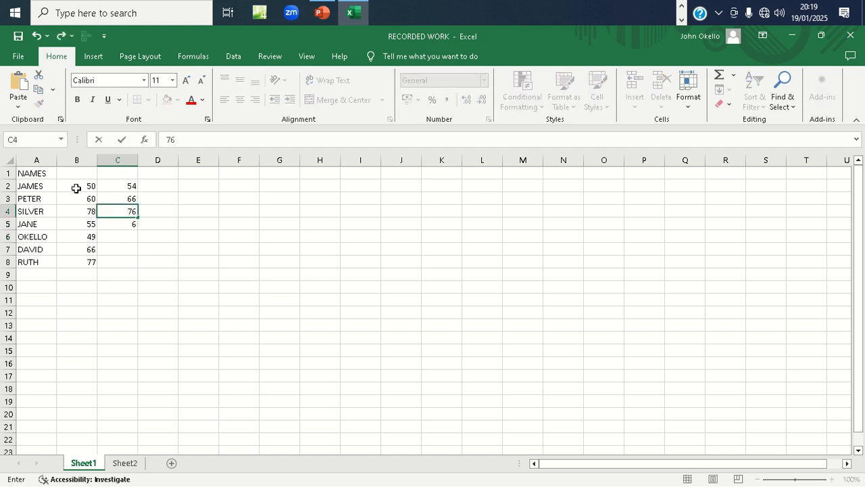
key("Return")
key("F2")
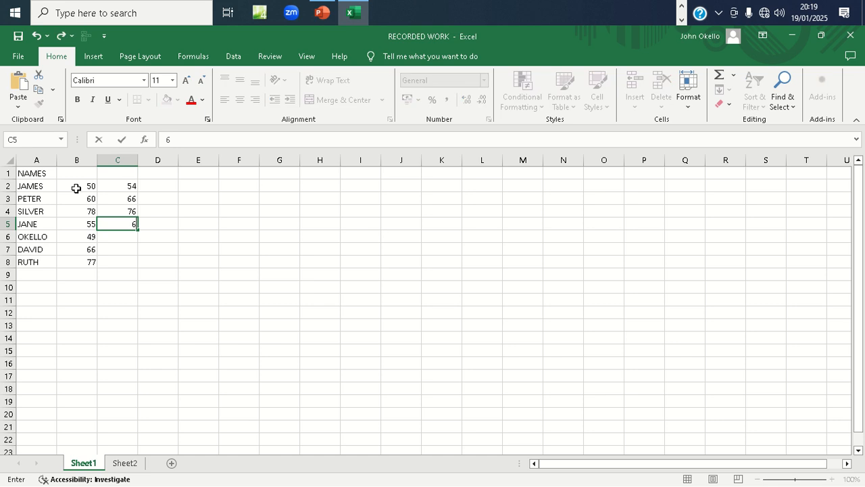
type("7")
key("Return")
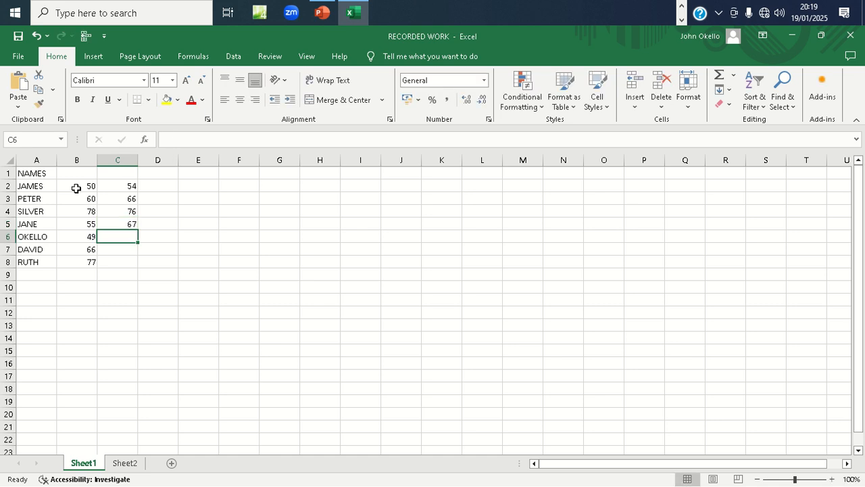
Step: Enter 59 in C6 and 81 in C7
type("59")
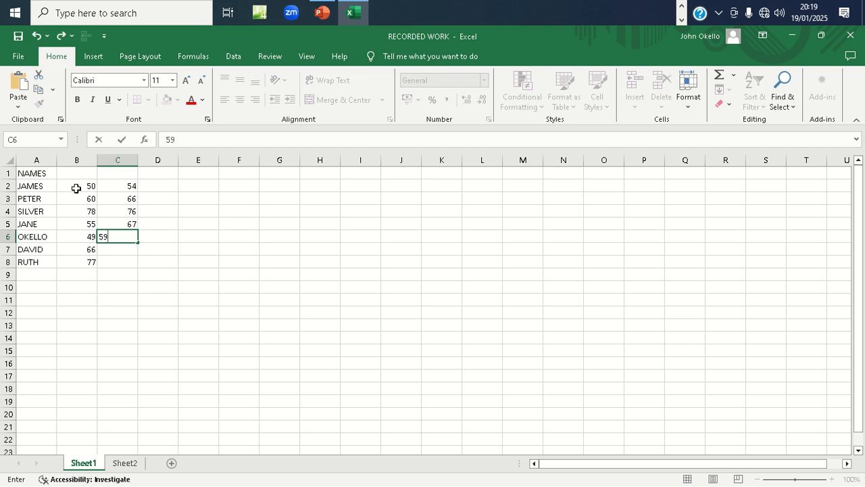
key("Return")
type("81")
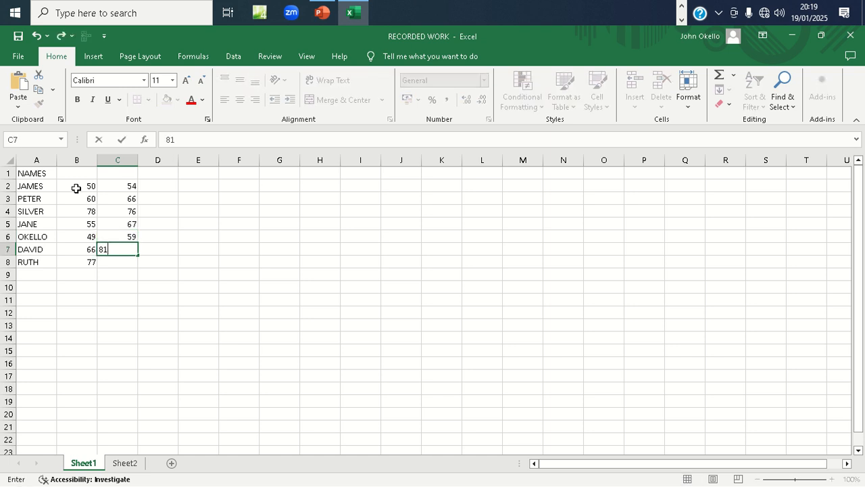
key("Return")
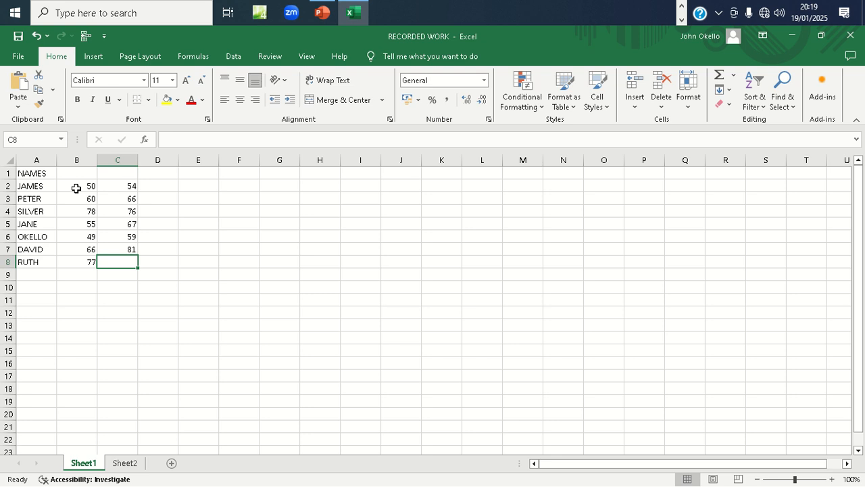
Step: Enter 63 in C8 to finish the second number column, and start a third one with 71 in D2
type("63")
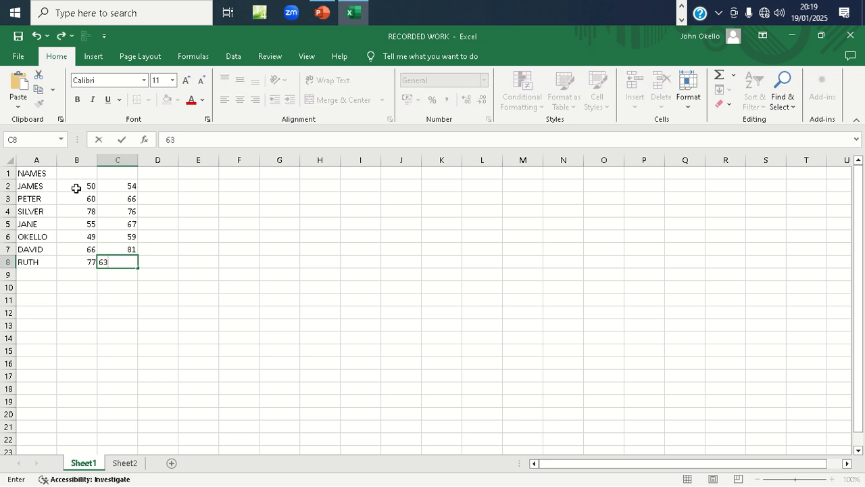
key("Right")
key("Up")
key("Up")
key("Up")
key("Up")
key("Up")
key("Up")
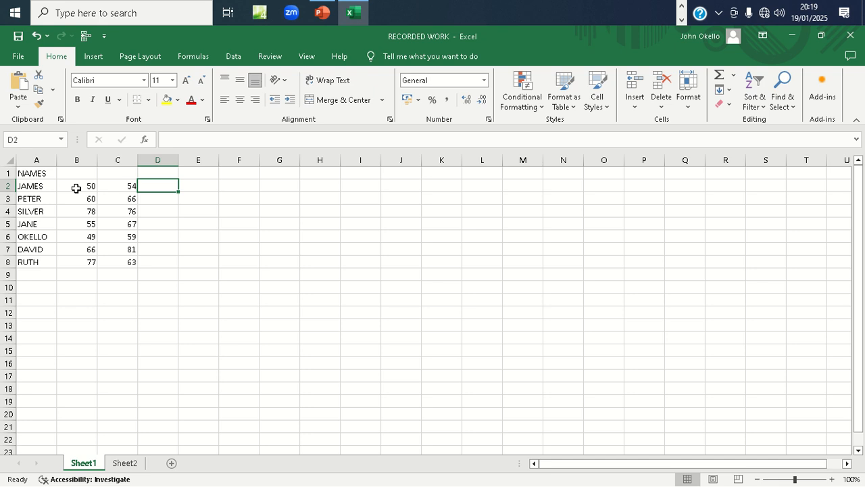
type("71")
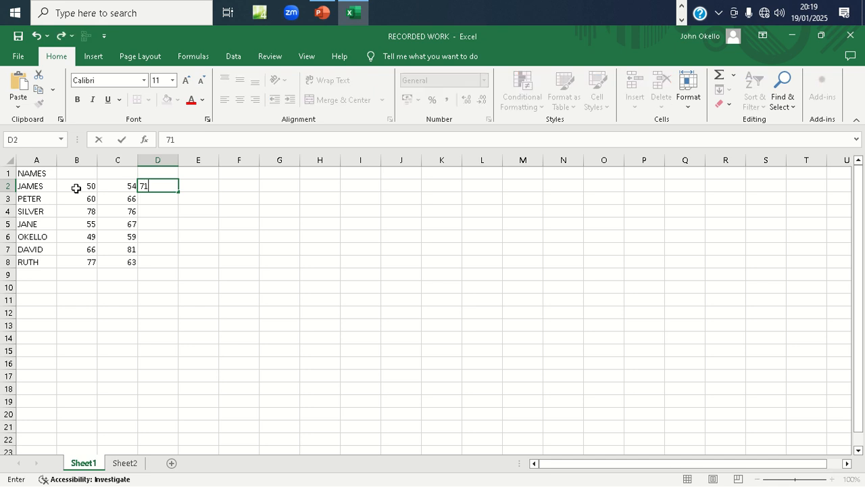
key("Return")
Step: Fill D3:D8 with 73, 85, 70, 68, 79 and 82 for the remaining names
type("73")
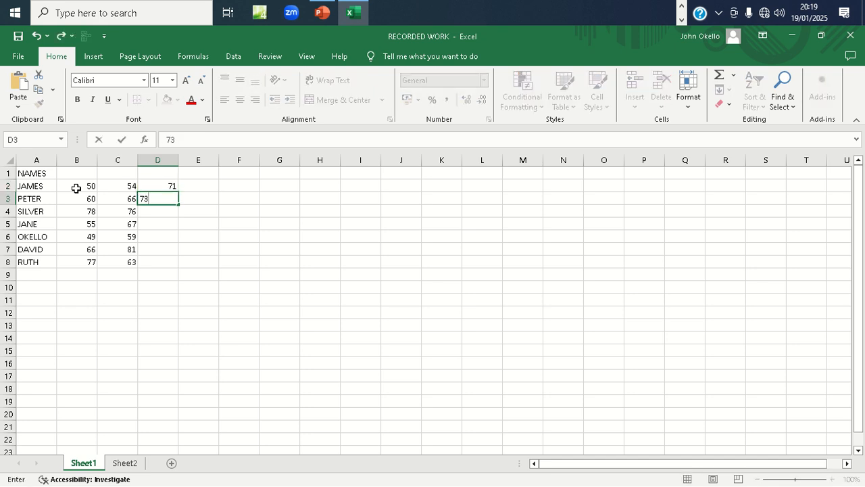
key("Return")
type("85")
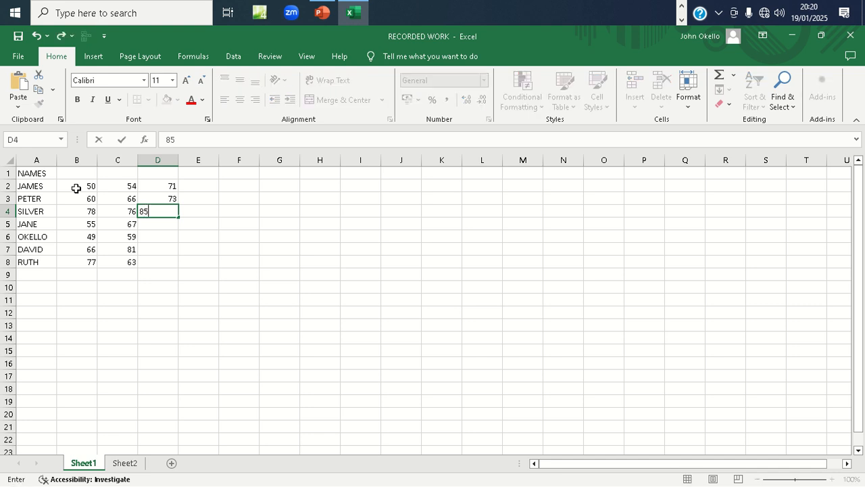
key("Return")
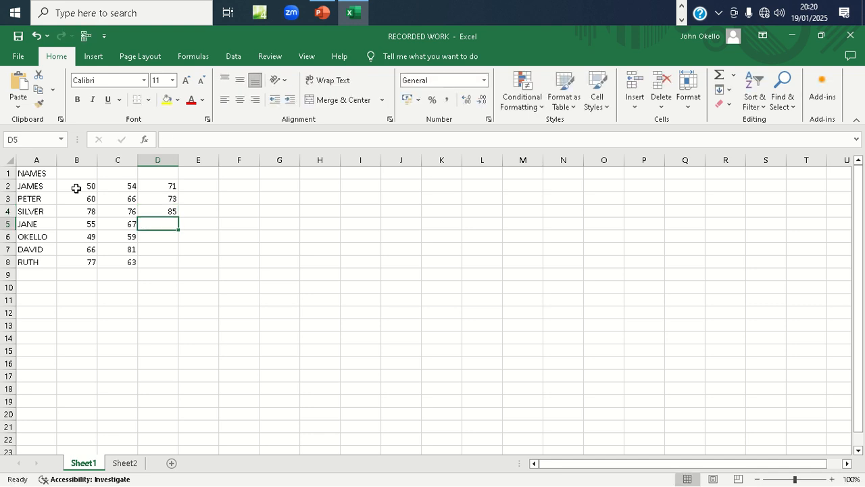
type("70")
key("Return")
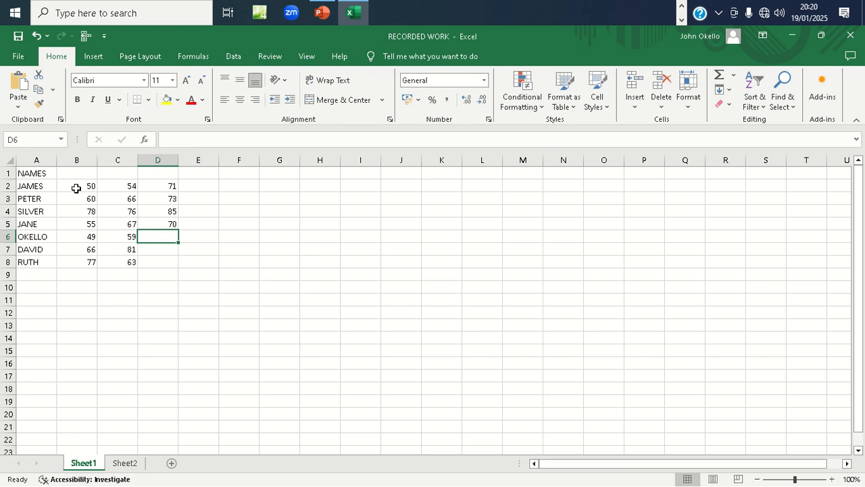
type("68")
key("Return")
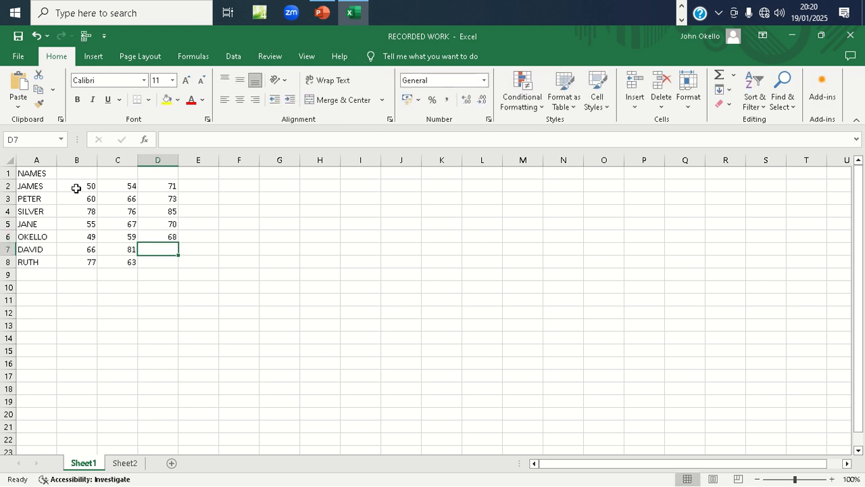
type("79")
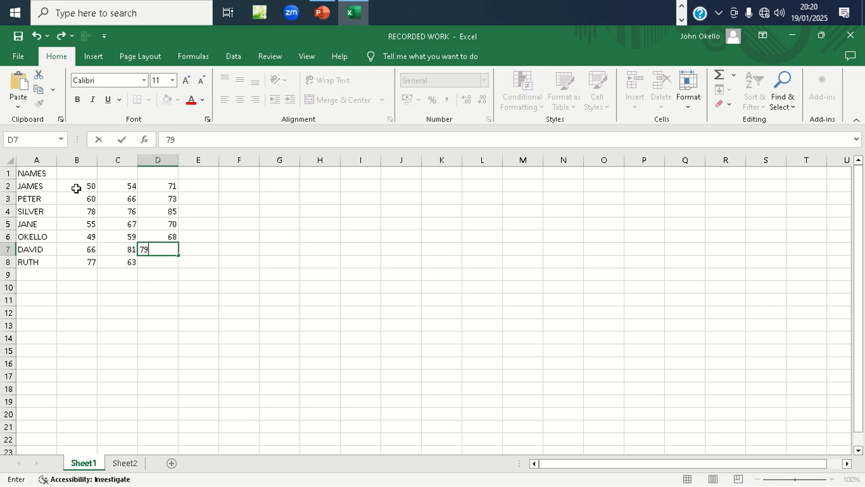
key("Return")
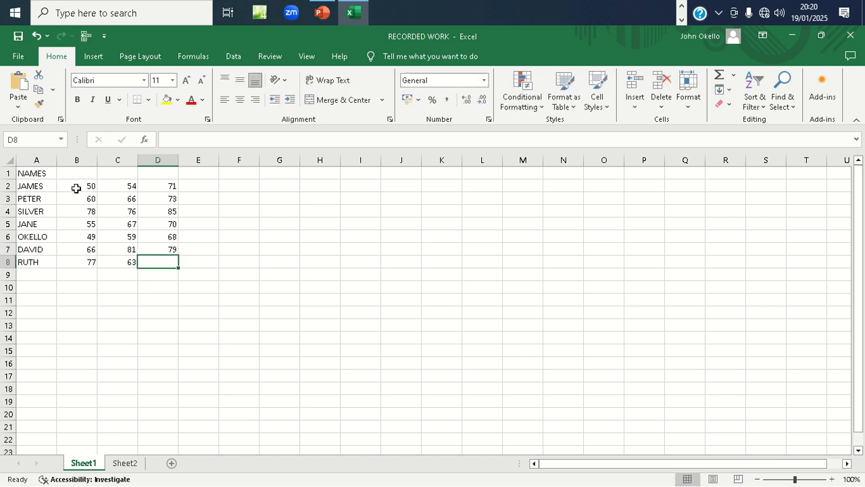
type("82")
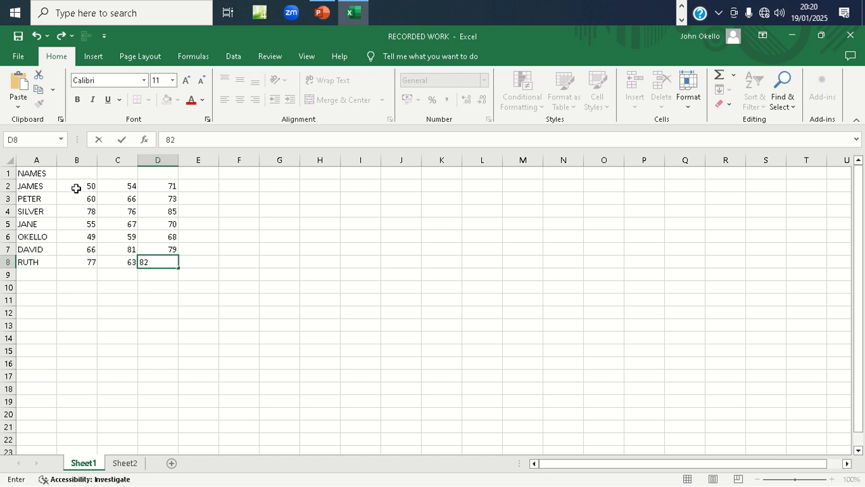
Step: Enter the column headings ICT, BIO and CHEM in B1:D1
left_click(69, 173)
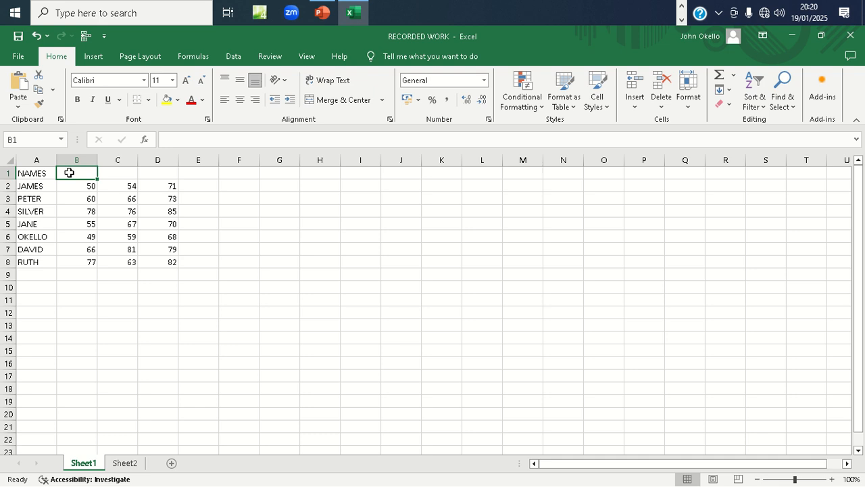
type("ICT")
key("Tab")
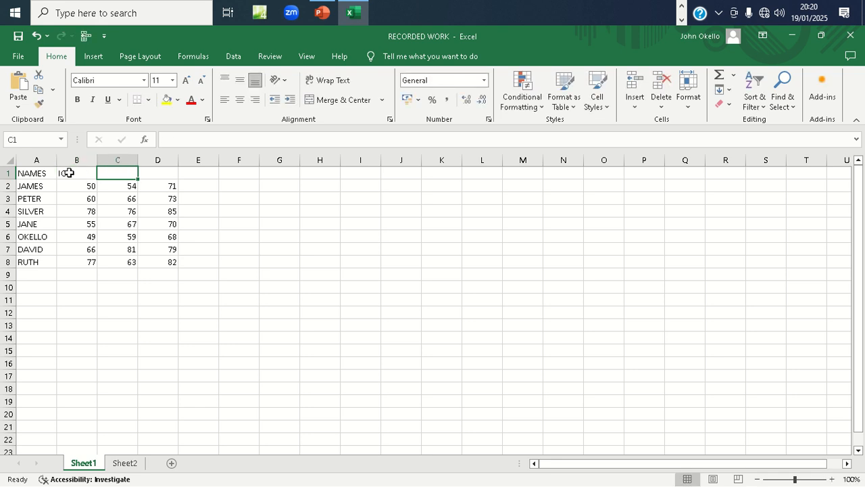
type("BIO")
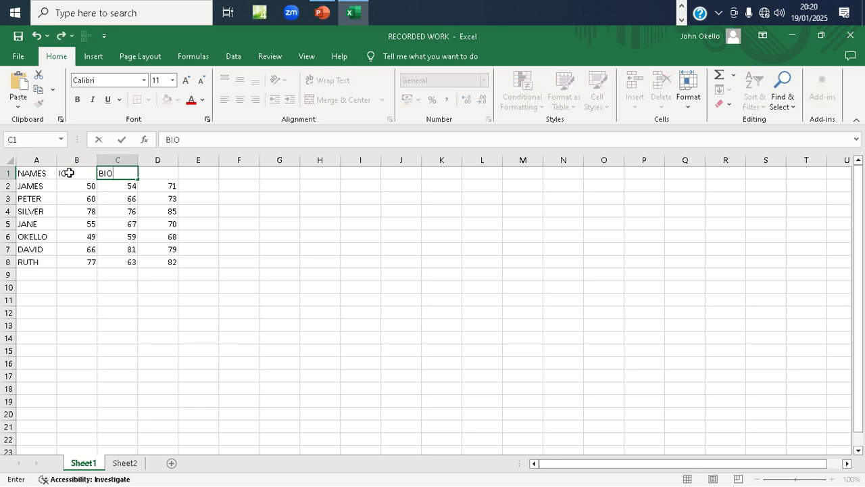
key("Tab")
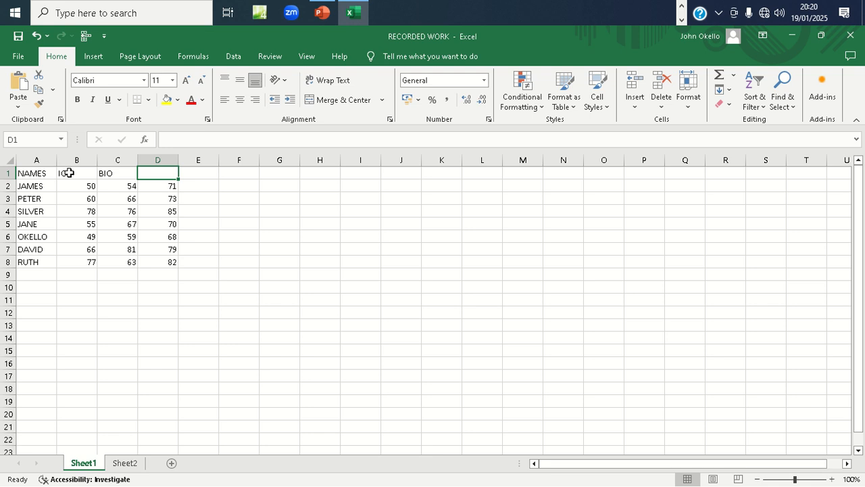
type("PY")
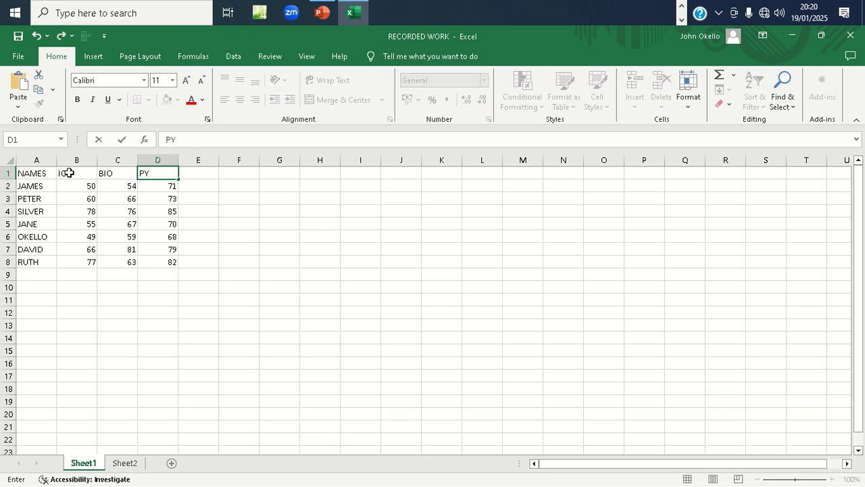
key("BackSpace")
key("BackSpace")
type("CHEM")
left_click(203, 215)
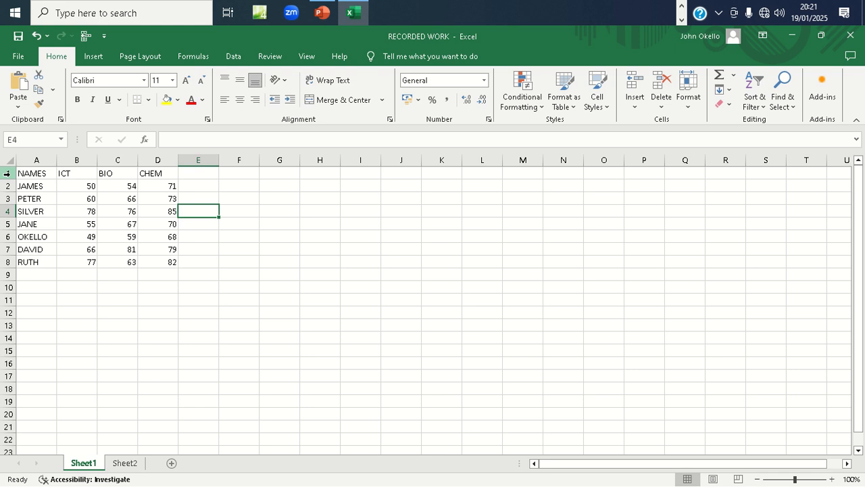
Step: Insert a blank row above the heading row of the table
left_click(7, 173)
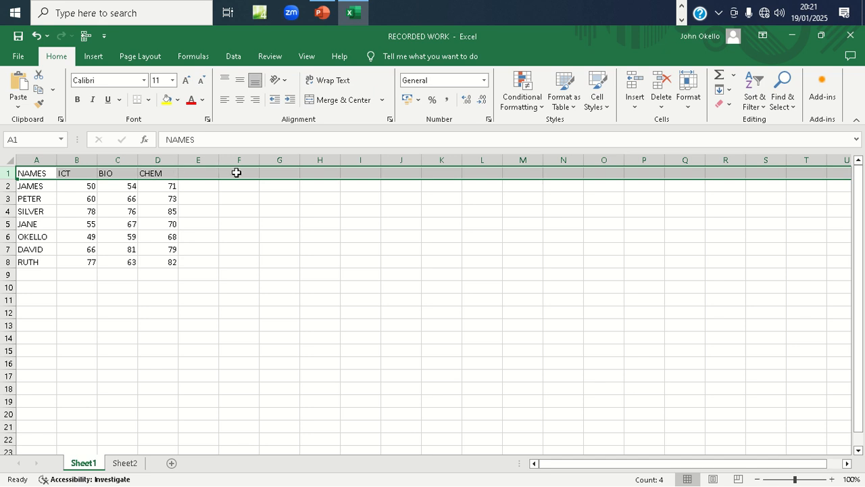
right_click(198, 173)
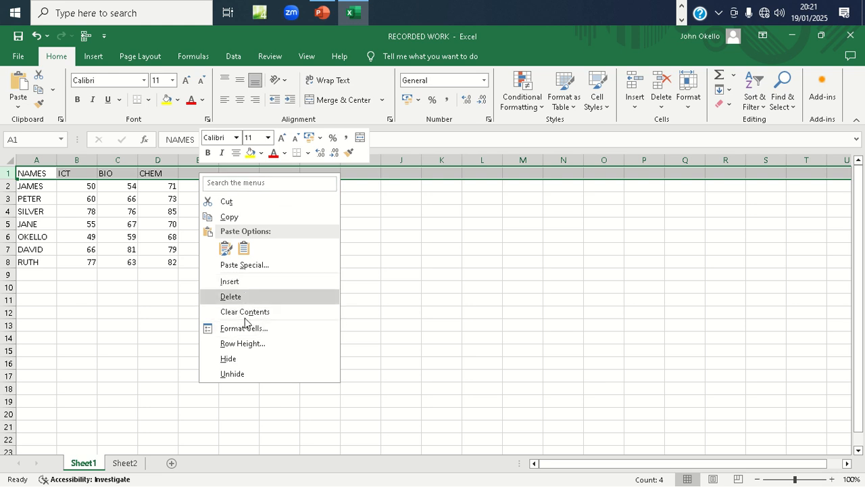
left_click(241, 284)
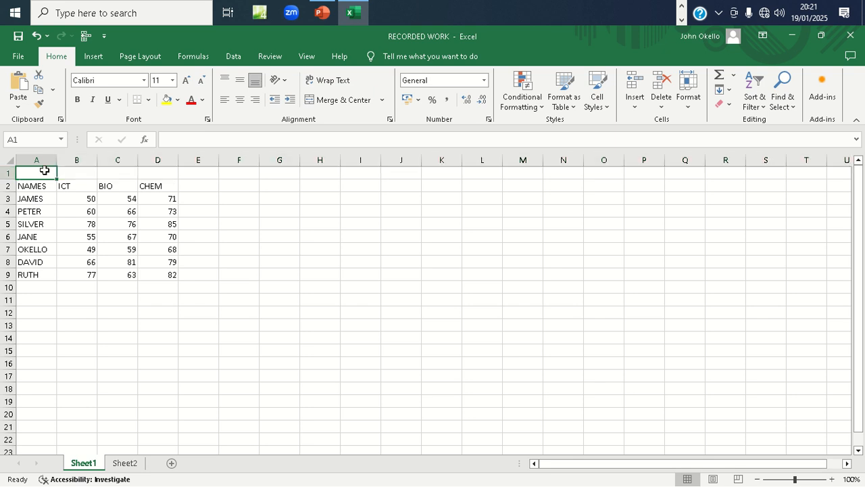
Step: Merge and center B1:D1 above the three subject headings and enter SUBJETCS in the merged cell
left_click(79, 182)
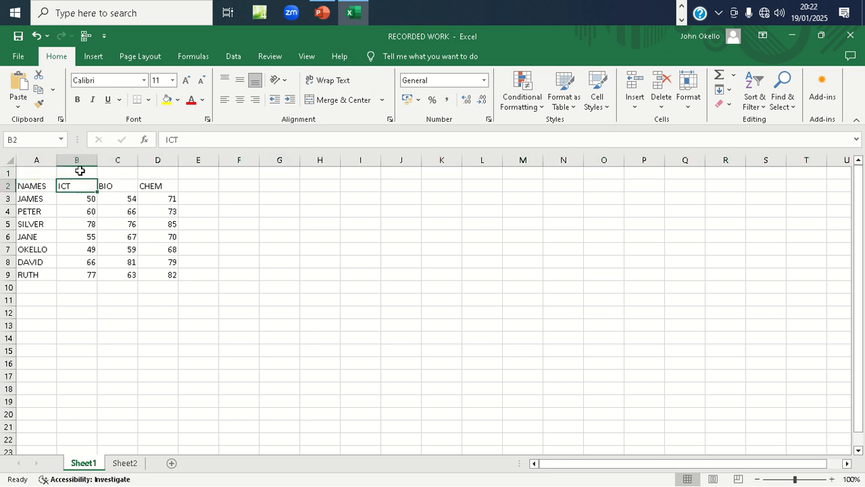
left_click(80, 171)
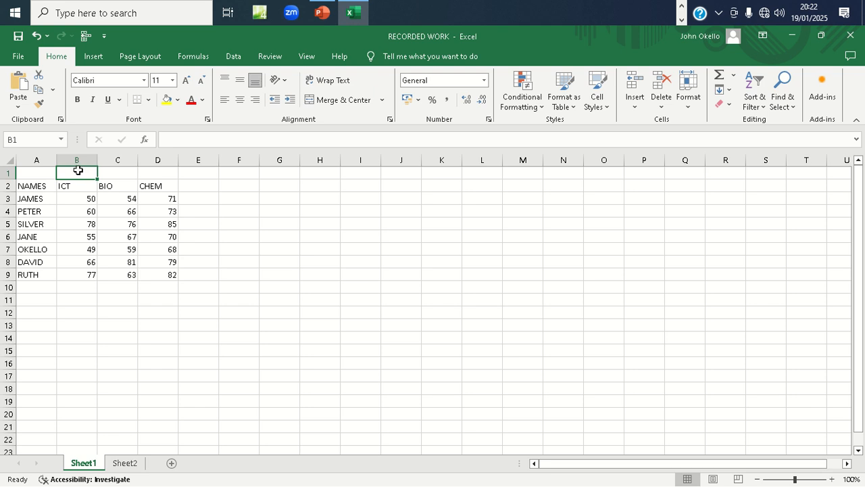
left_click_drag(75, 169, 154, 171)
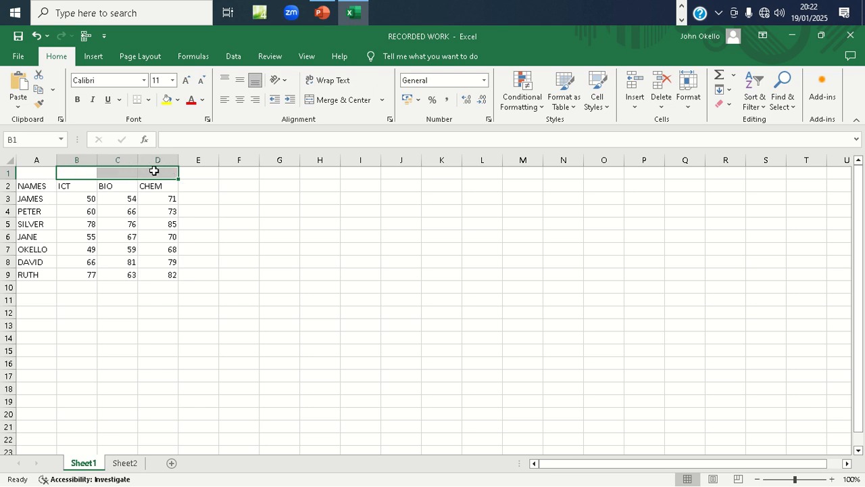
left_click(343, 101)
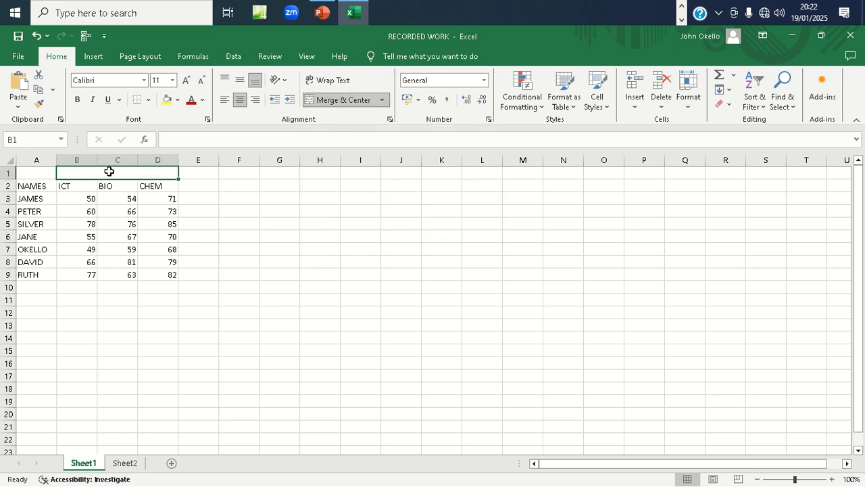
type("SUBJE")
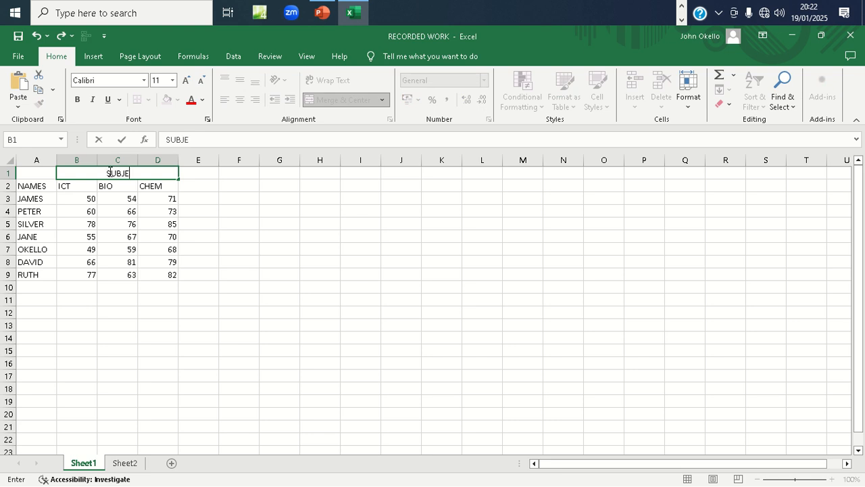
type("TCS")
left_click(187, 197)
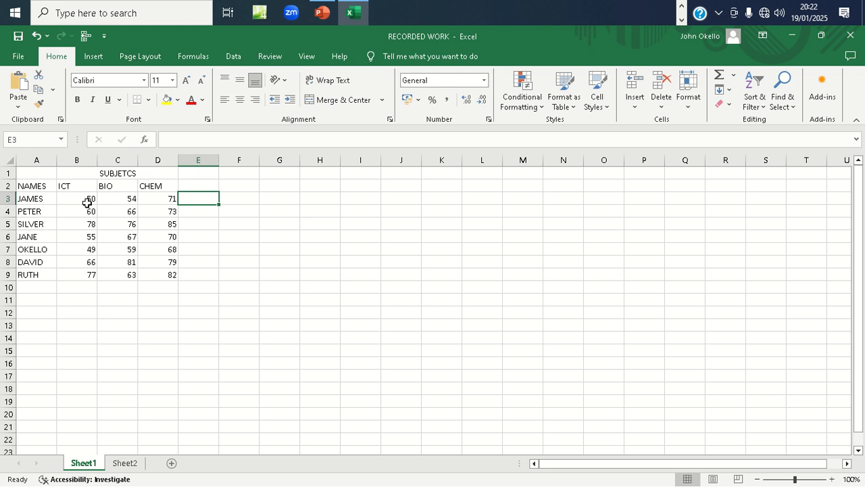
Step: Add the column headings TOTAL, AVERAGE and POSITION in E2:G2
left_click(196, 185)
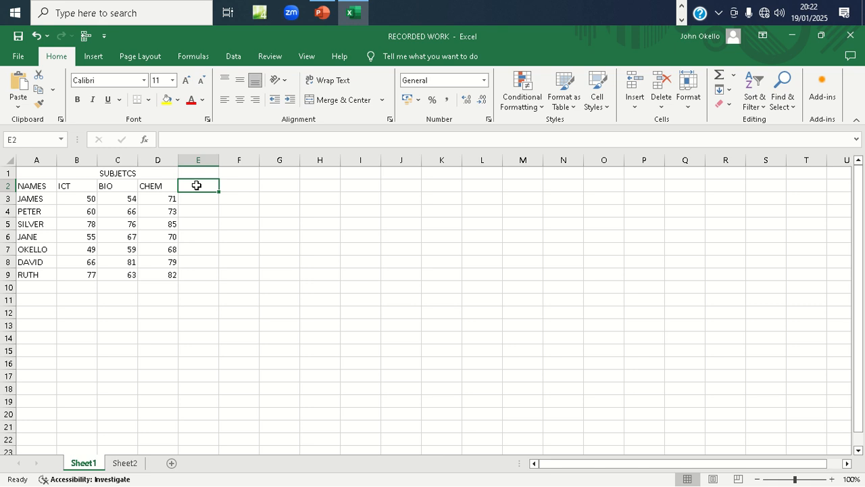
type("TOTAL")
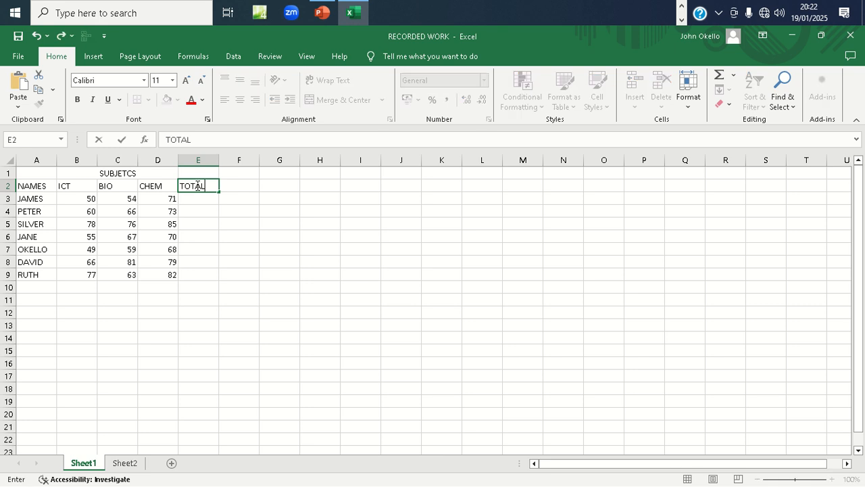
key("Tab")
type("AVERAGE")
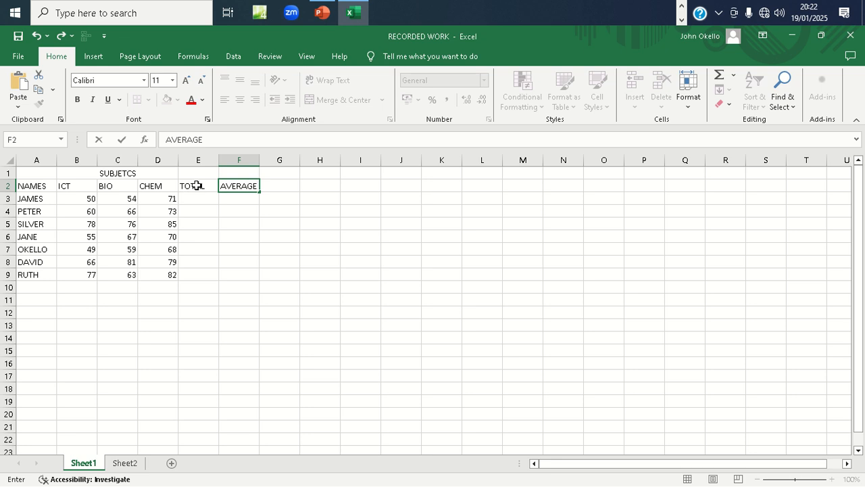
key("Tab")
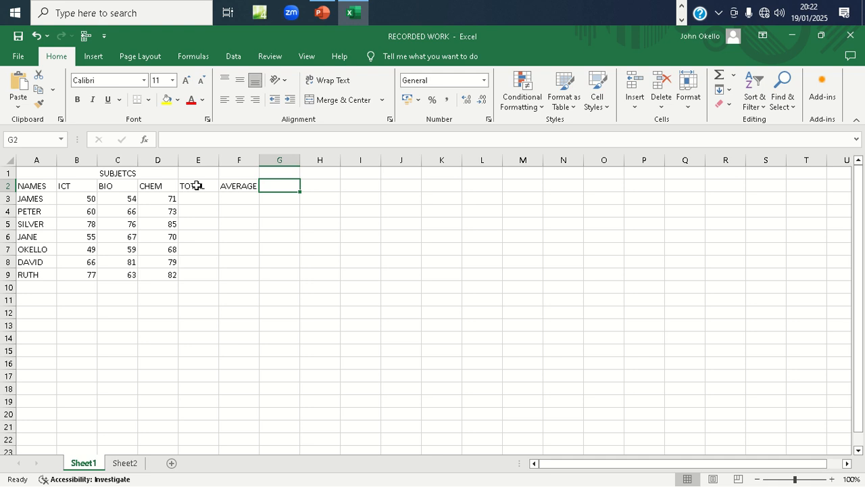
type("POSI")
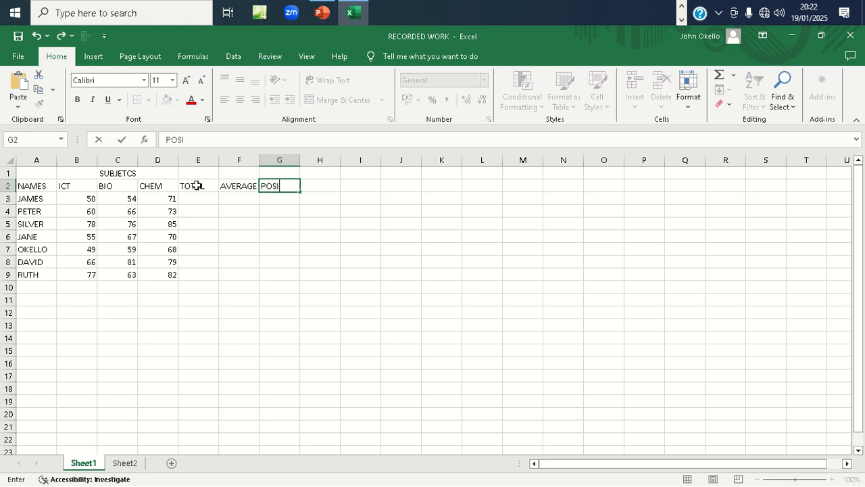
type("TION")
left_click(45, 291)
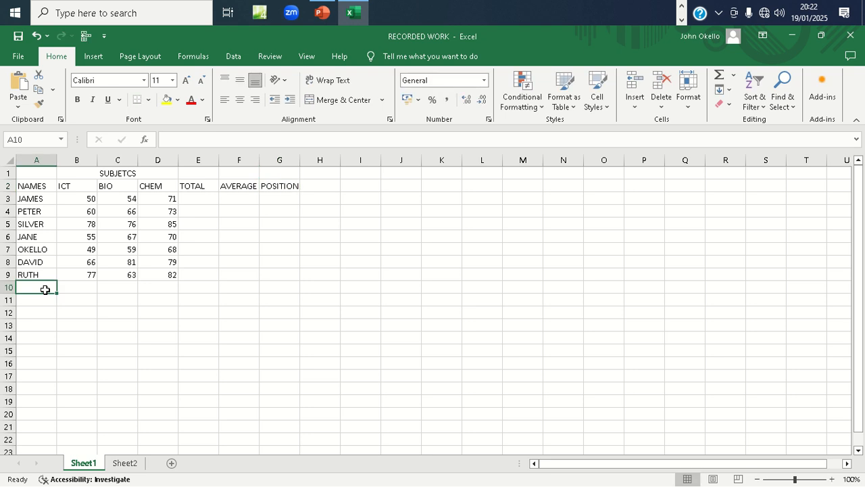
Step: Enter the row label LOWEST in A11 below the list of names
left_click(44, 302)
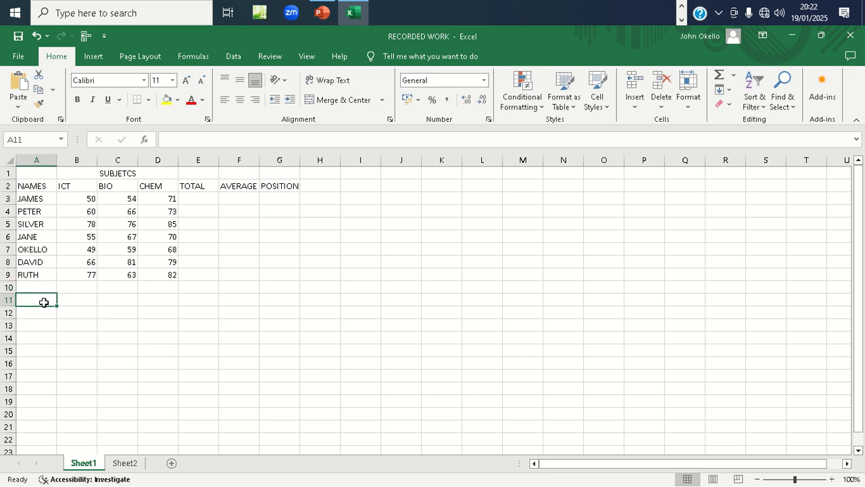
type("LOWER")
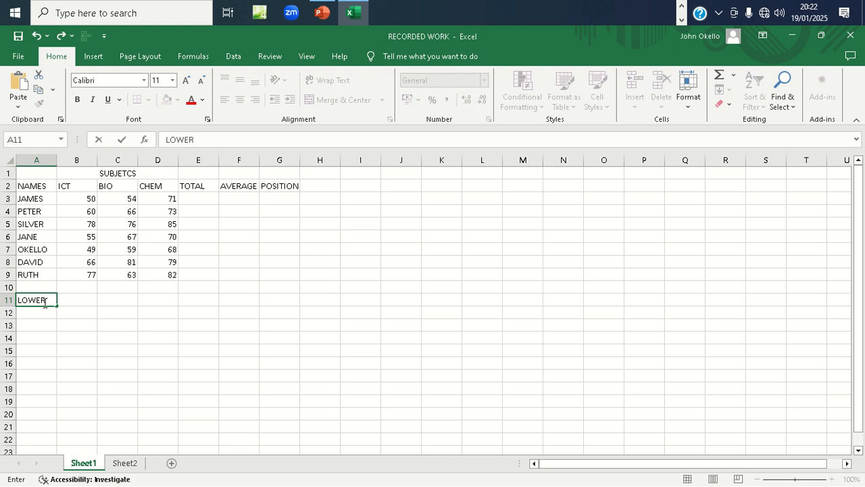
key("BackSpace")
type("ST")
key("Return")
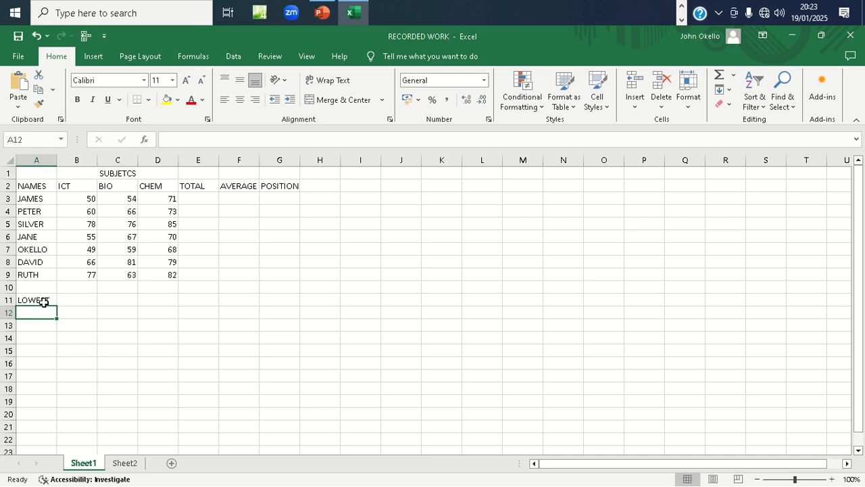
Step: Enter the row label HIGHEST in A12 below LOWEST
type("HIGHEST")
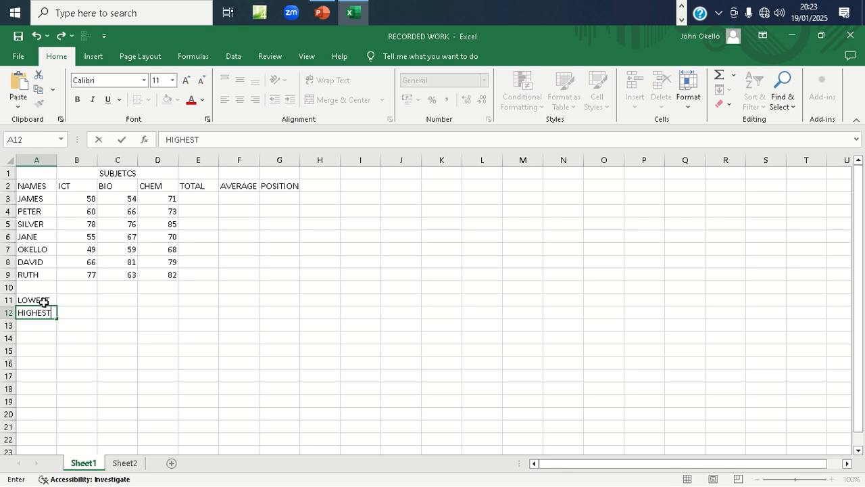
left_click(73, 300)
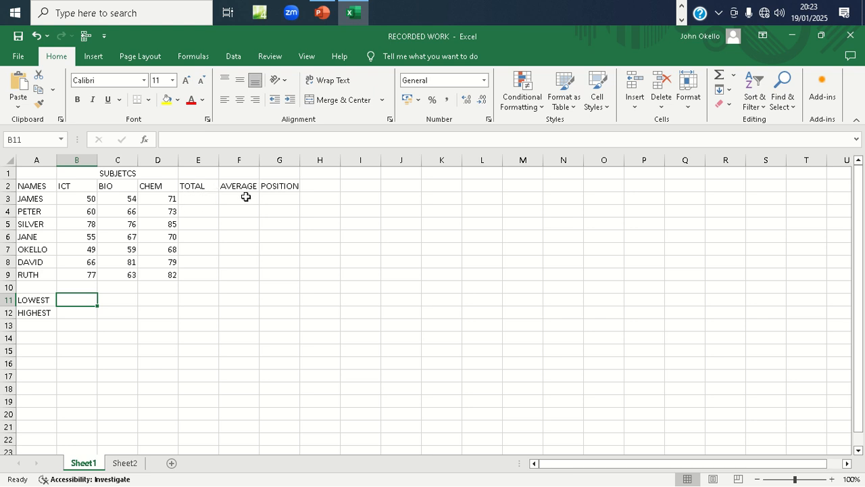
Step: Total the three subject marks in E3 with =SUM(B3:D3) and fill the formula down to E9
left_click(198, 197)
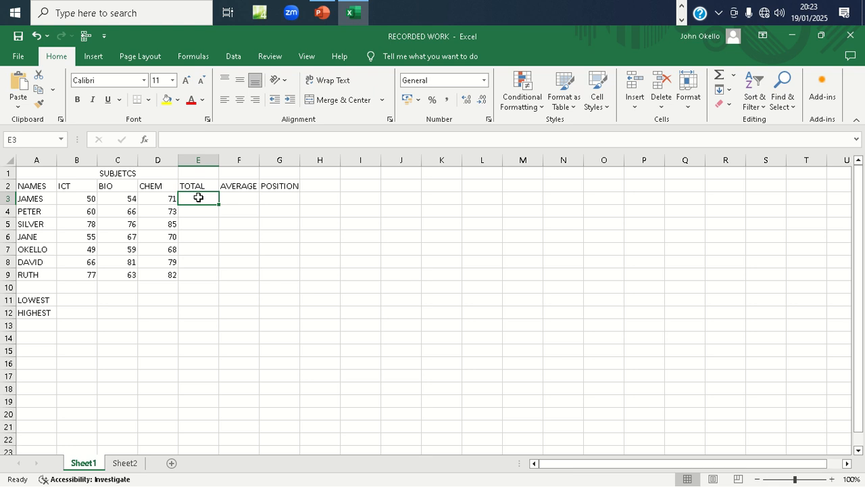
type("=")
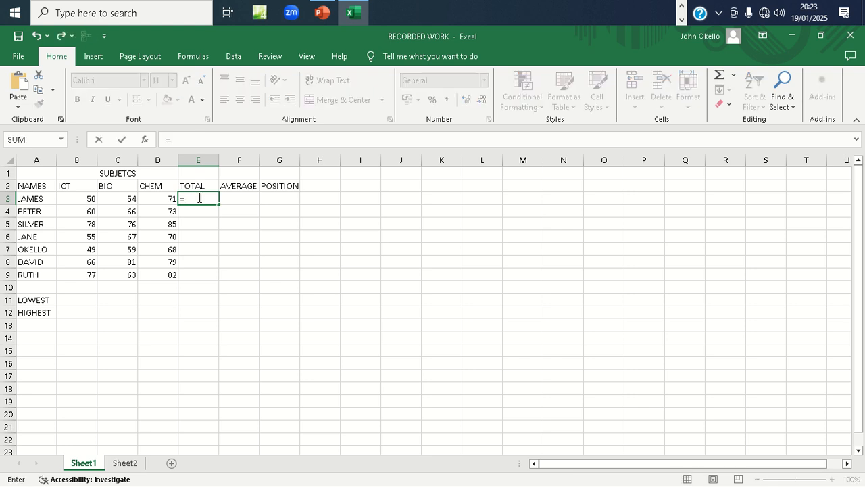
type("SUM")
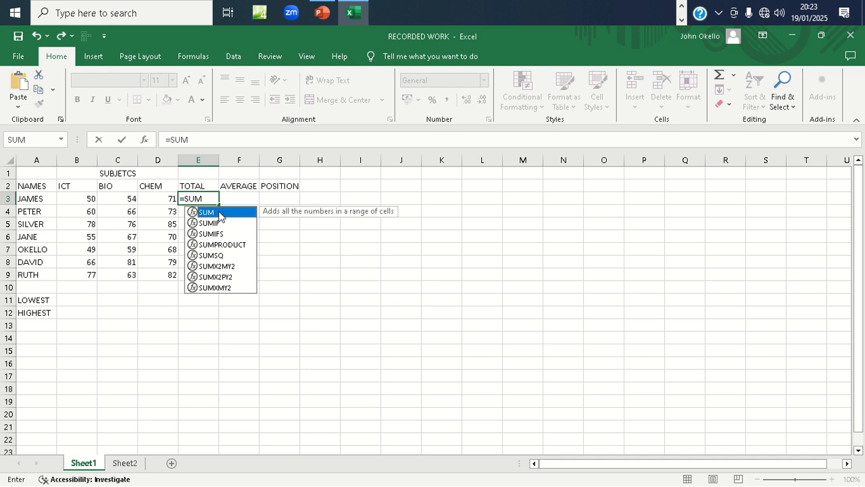
double_click(215, 212)
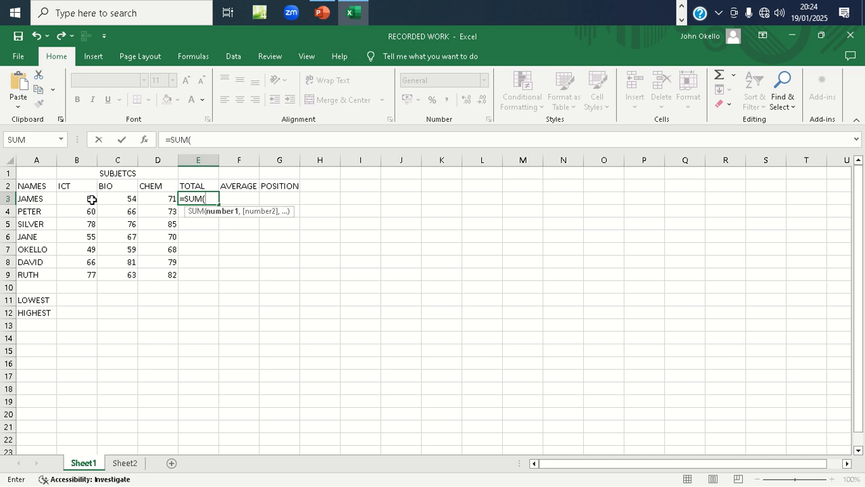
type("B")
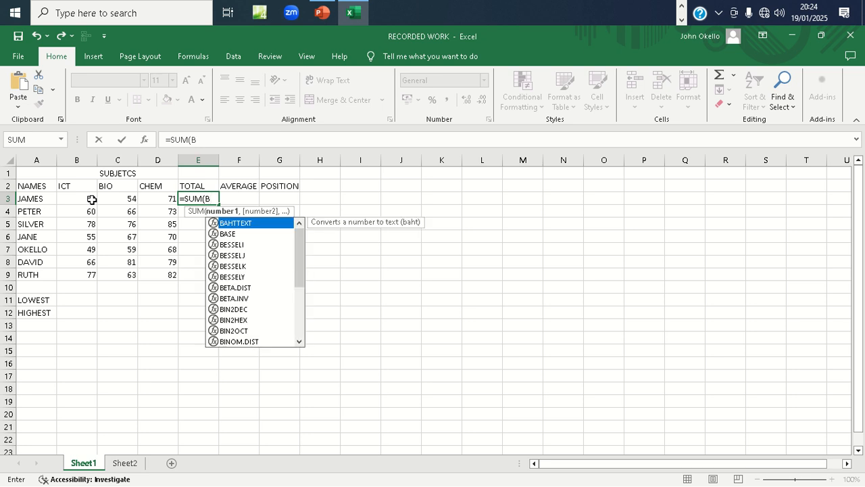
type("3")
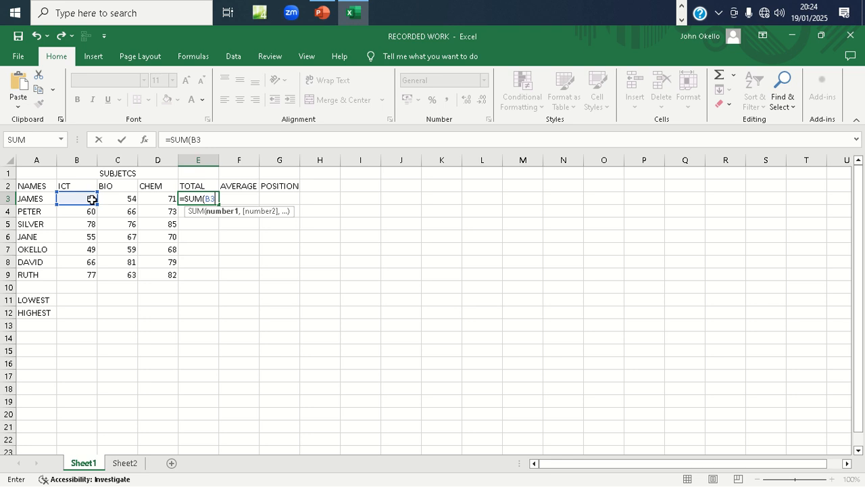
type(":D3")
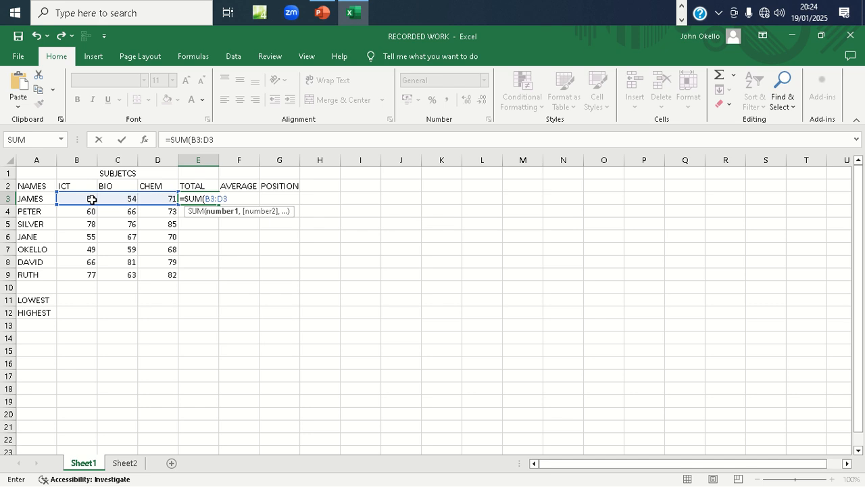
key("Return")
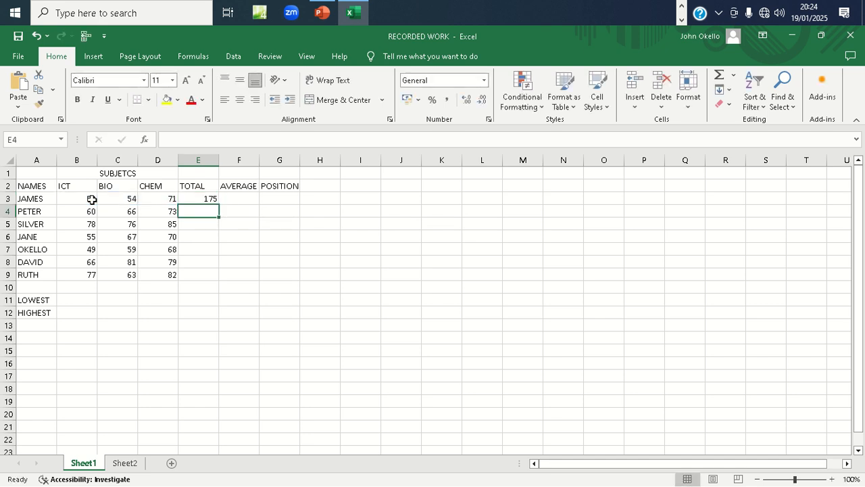
left_click(212, 199)
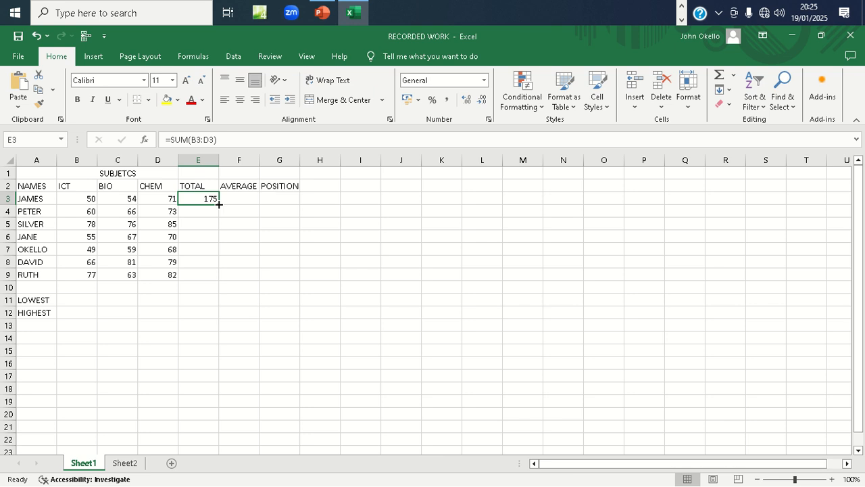
double_click(218, 203)
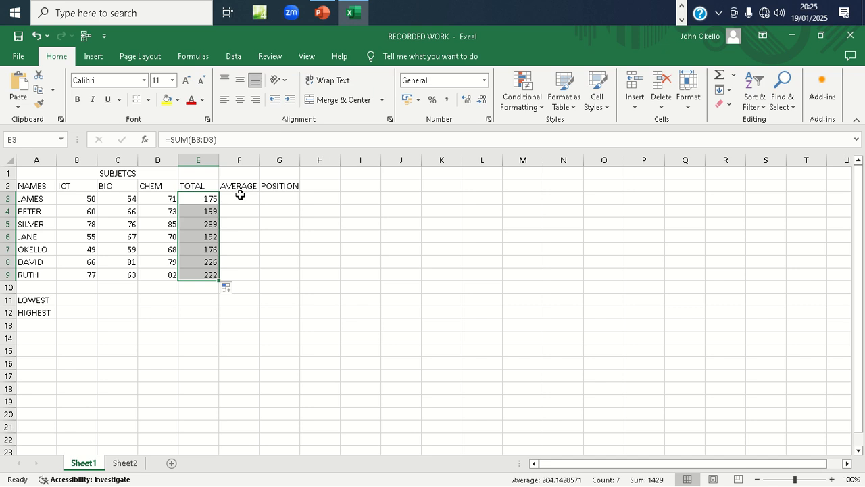
Step: Average the three subject marks in F3 with =AVERAGE(B3:D3) and fill the formula down to F9
left_click(240, 200)
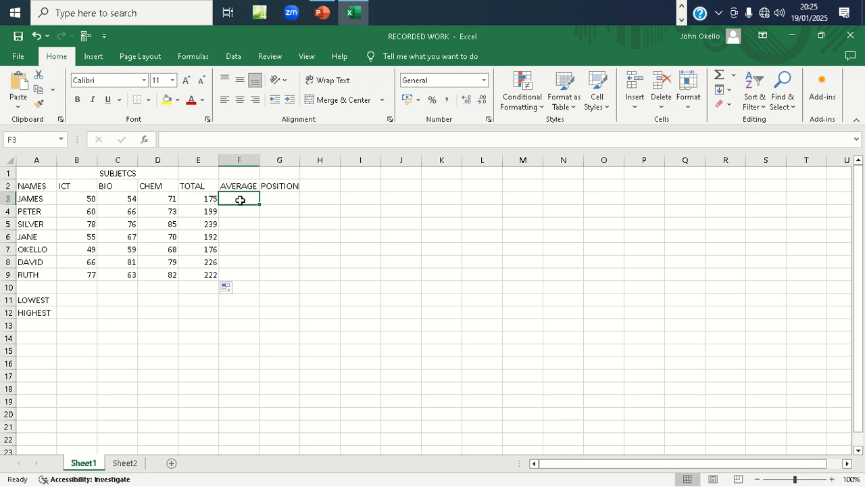
type("=")
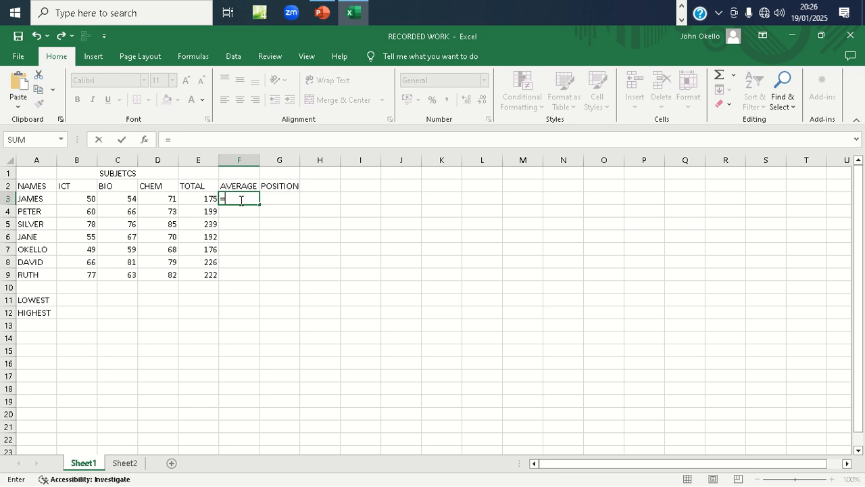
type("B3")
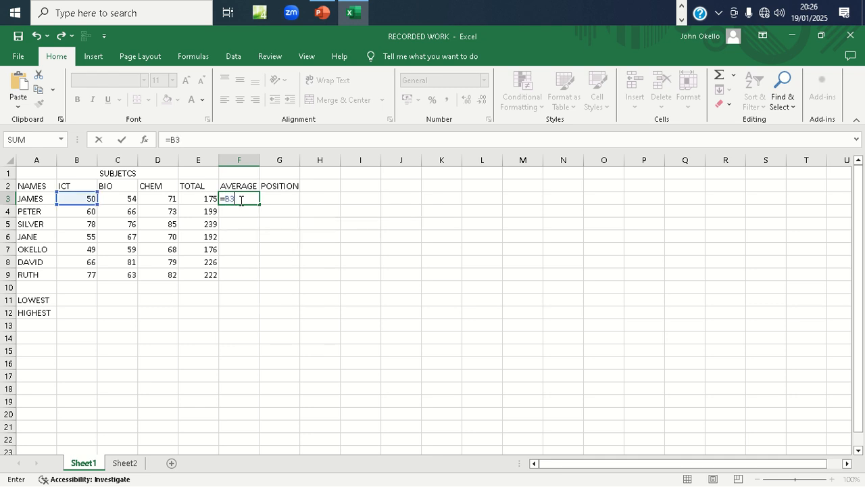
key("BackSpace")
key("BackSpace")
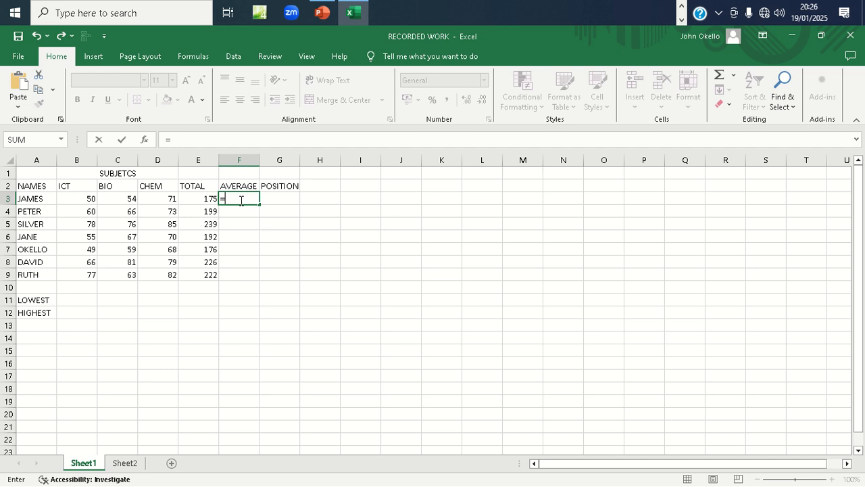
type("AVERAGE")
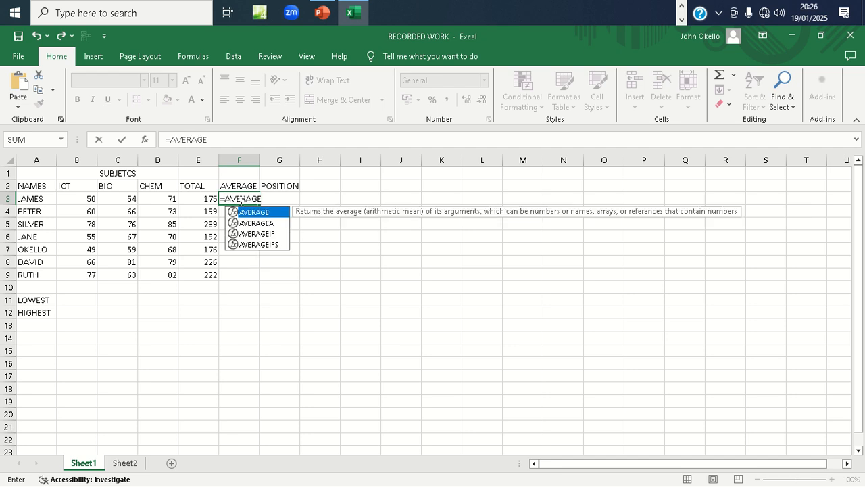
type("(")
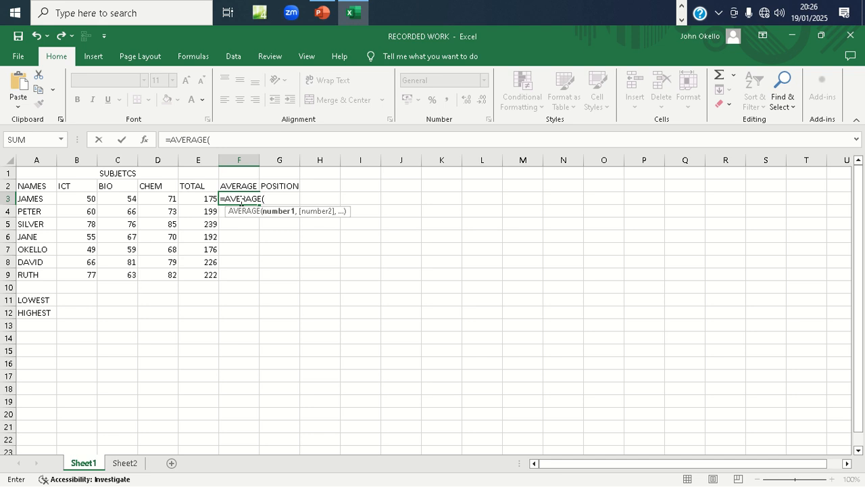
type("B3:")
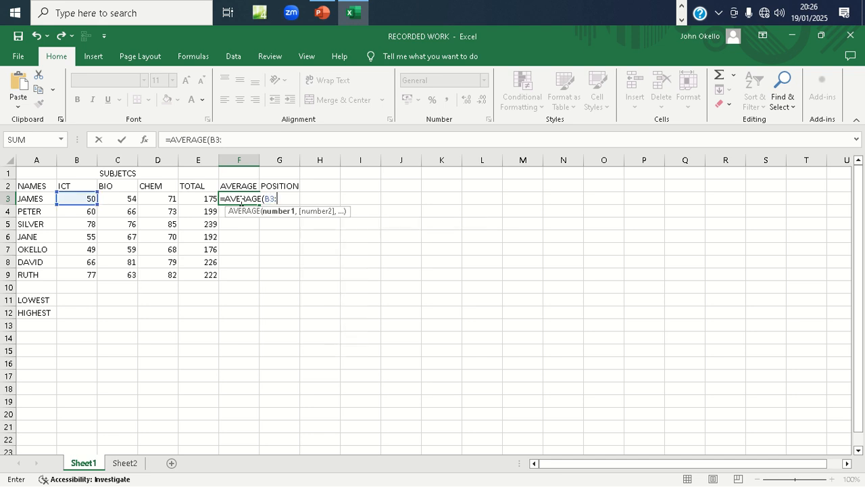
type("D3")
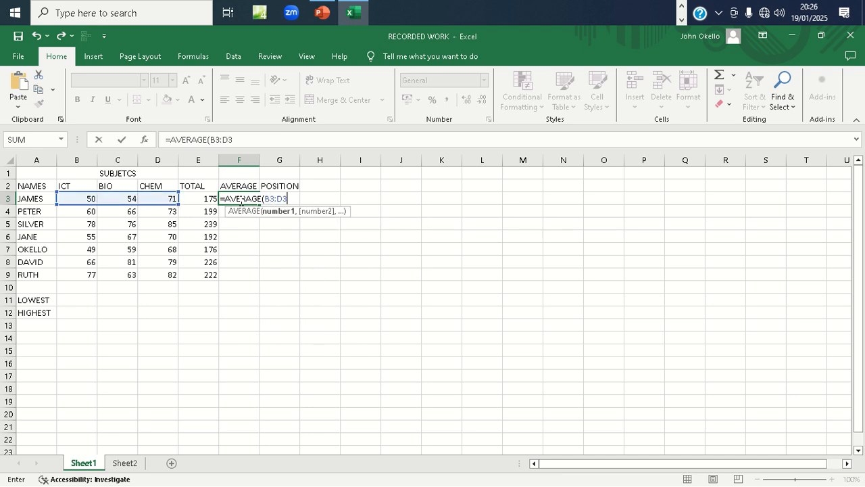
key("Return")
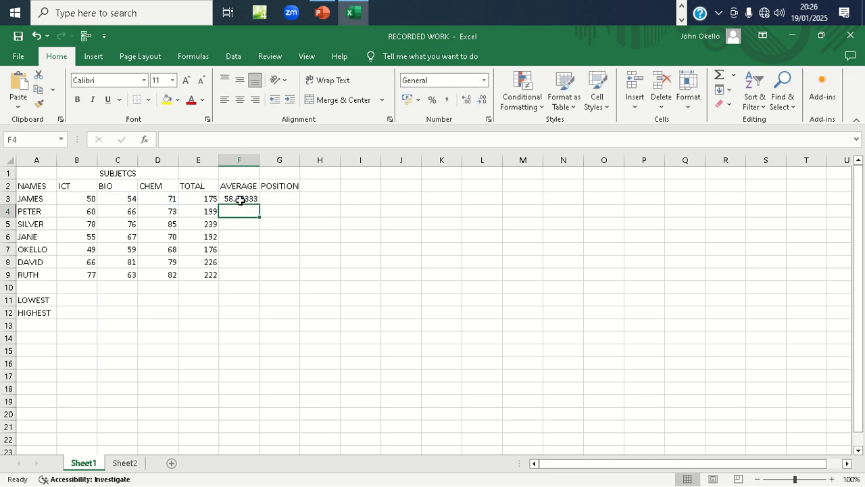
left_click(246, 198)
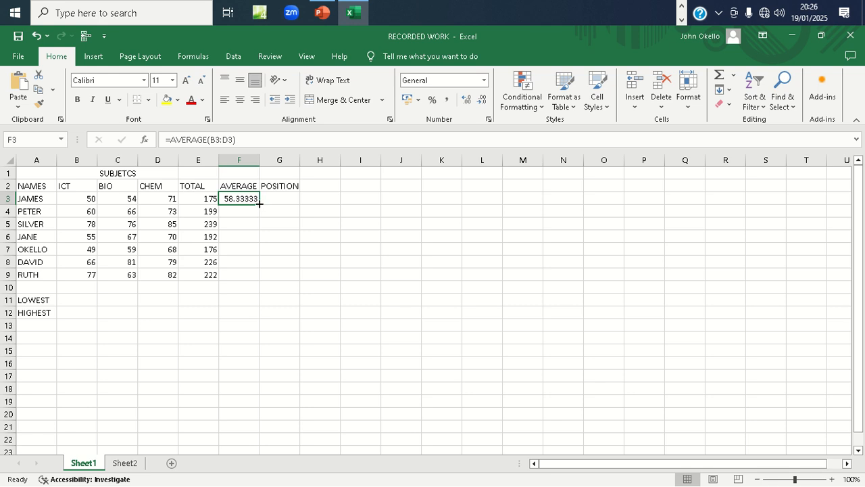
double_click(259, 203)
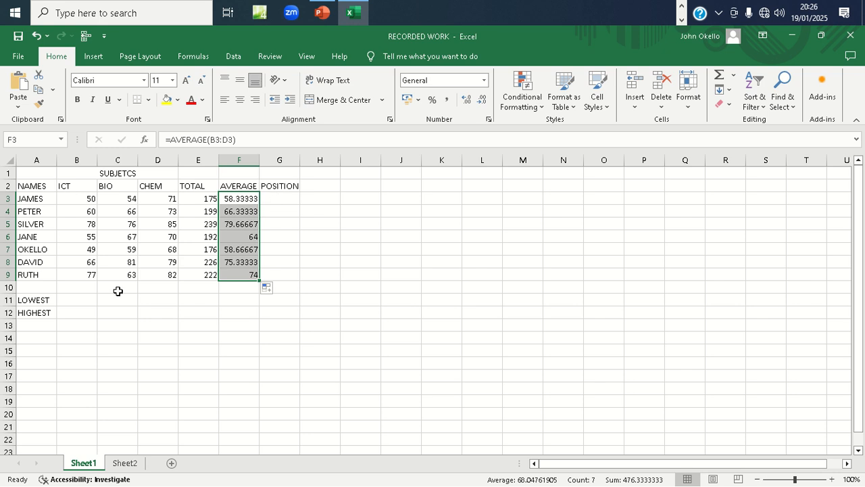
Step: Find the lowest ICT mark in B11 with =MIN(B3:B9) and fill the formula across to D11
left_click(81, 298)
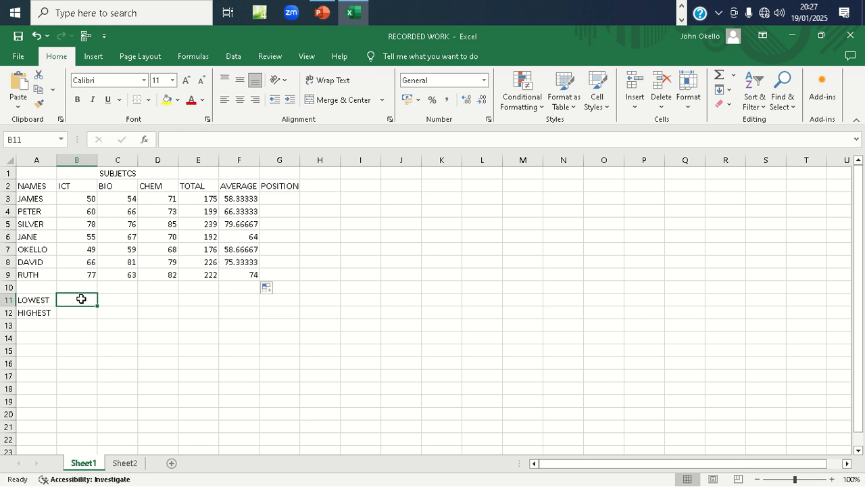
type("=")
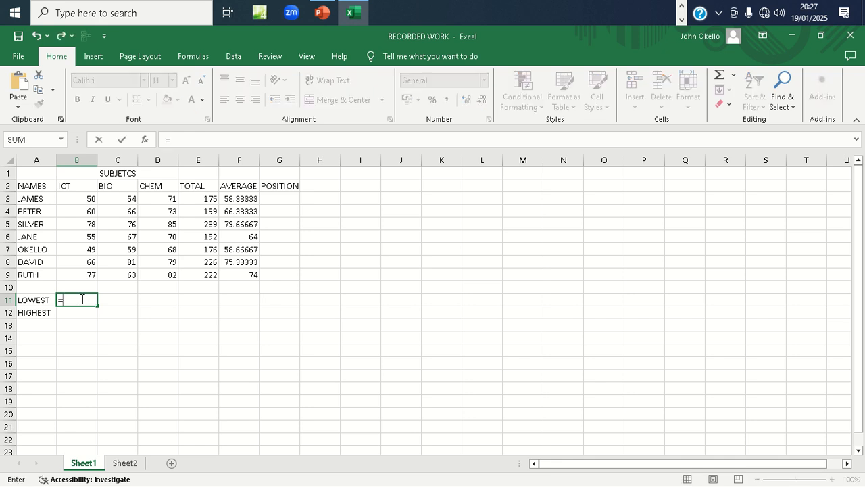
type("MIN")
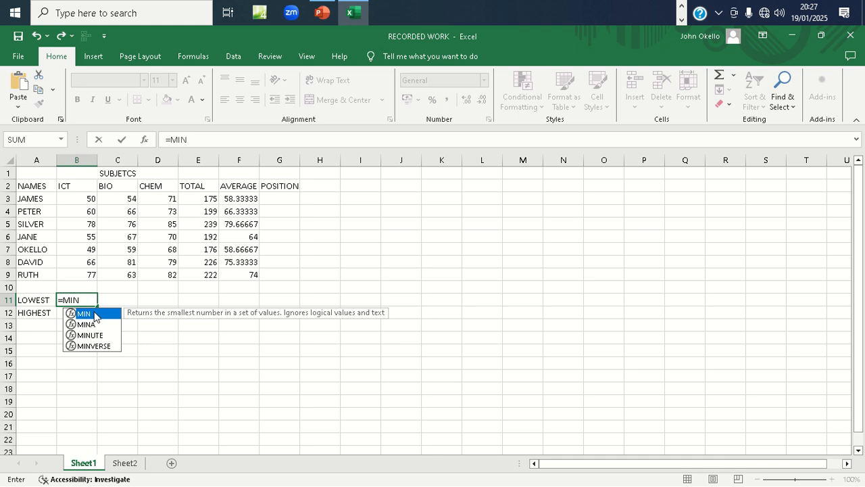
double_click(84, 314)
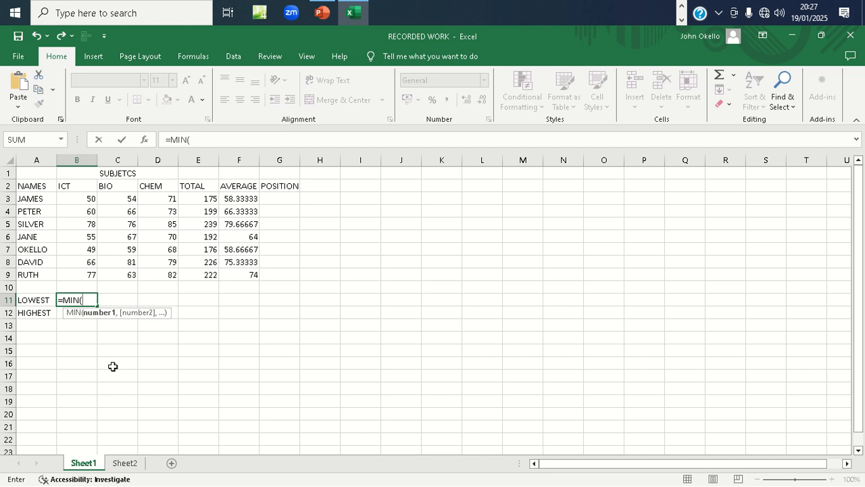
type("B")
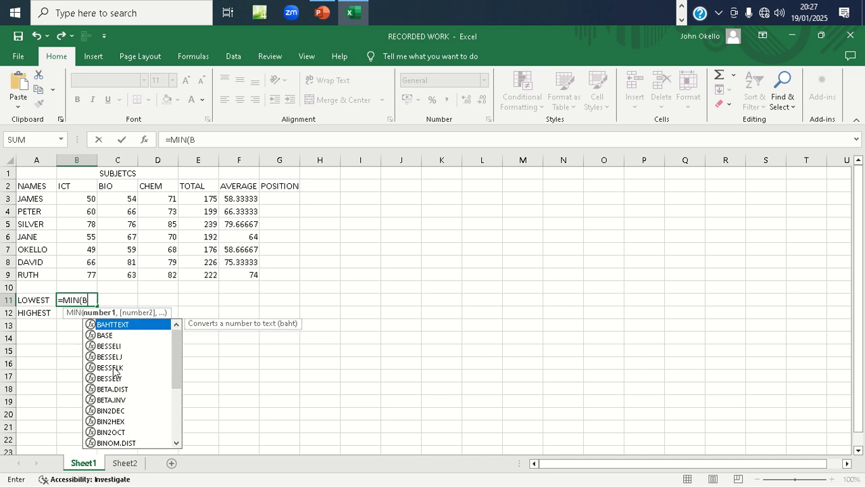
type("3")
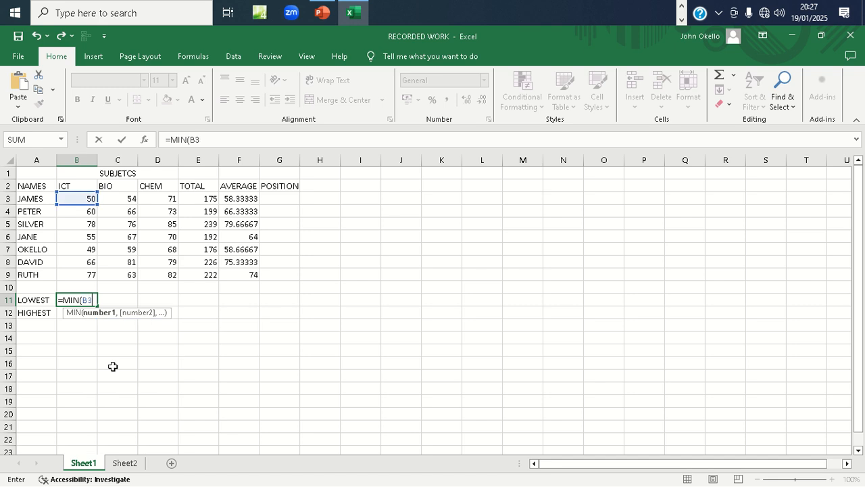
type(":")
type("B")
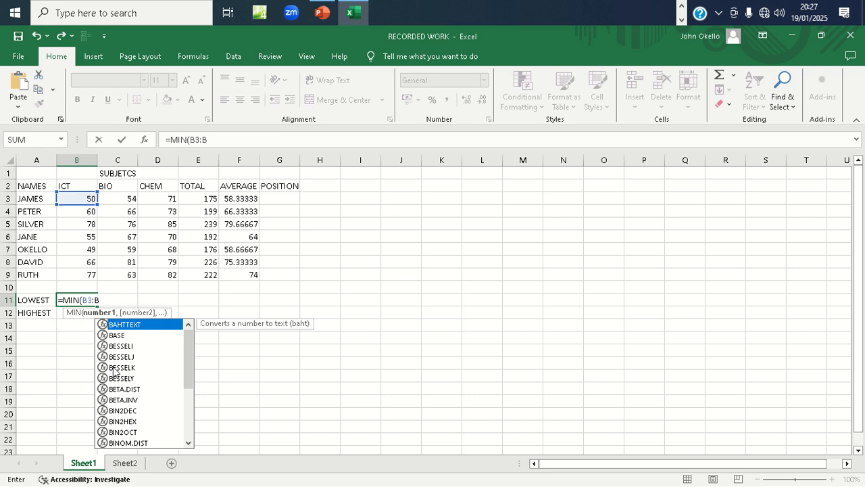
type("9")
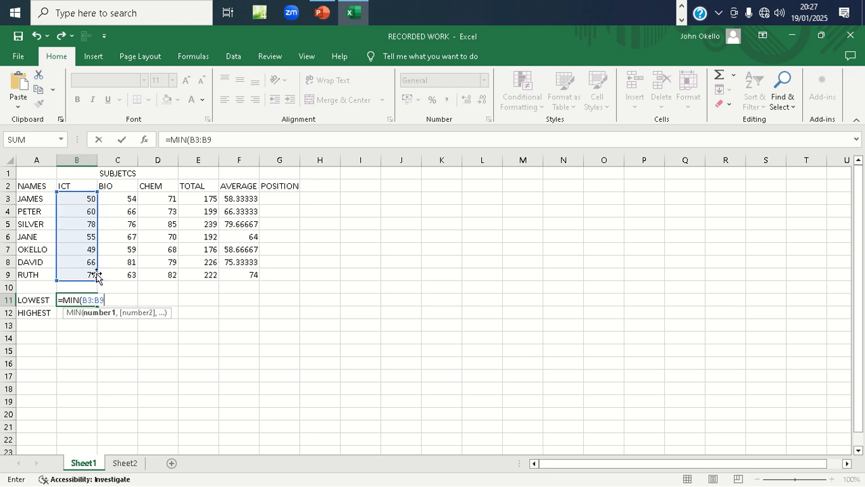
key("Return")
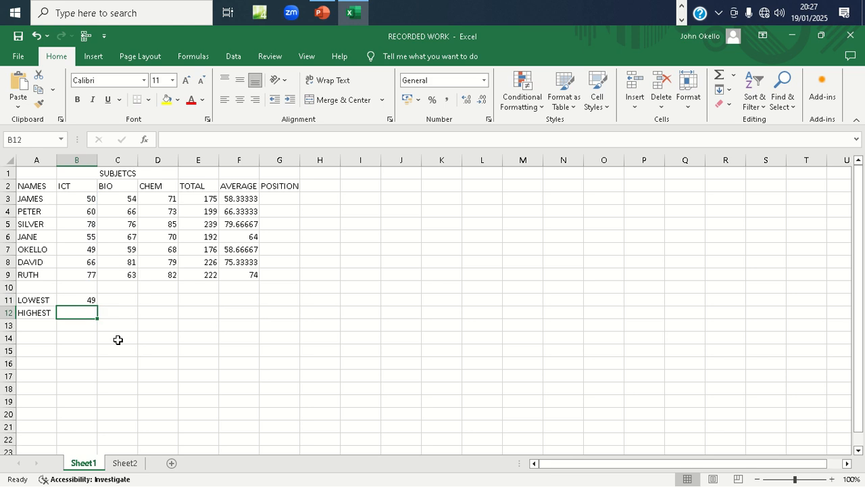
left_click(87, 297)
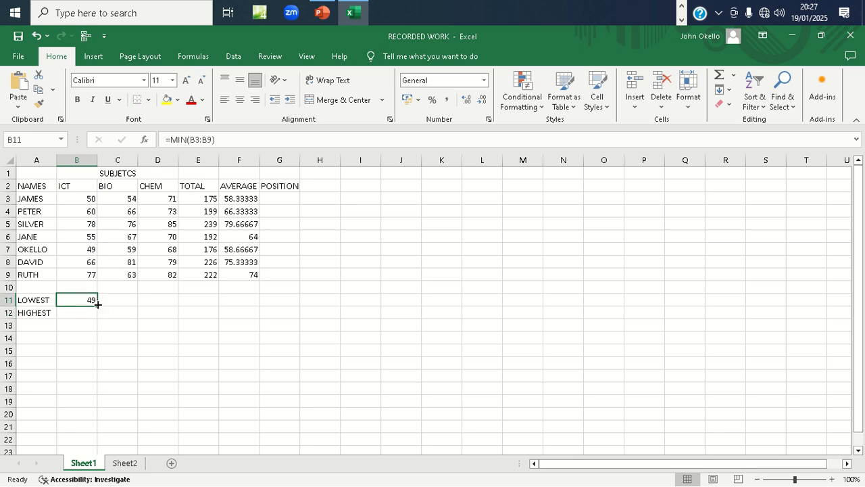
left_click_drag(98, 305, 161, 300)
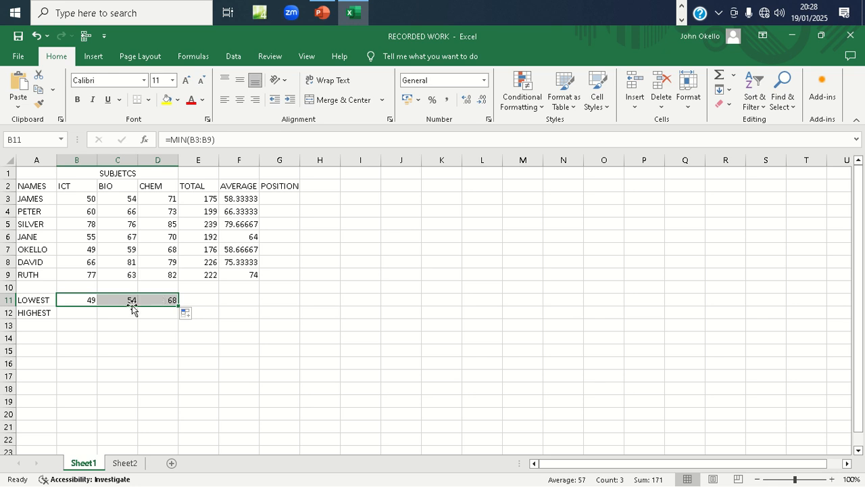
Step: Find the highest ICT mark in B12 with =MAX(B3:B9) and fill the formula across to D12
left_click(79, 311)
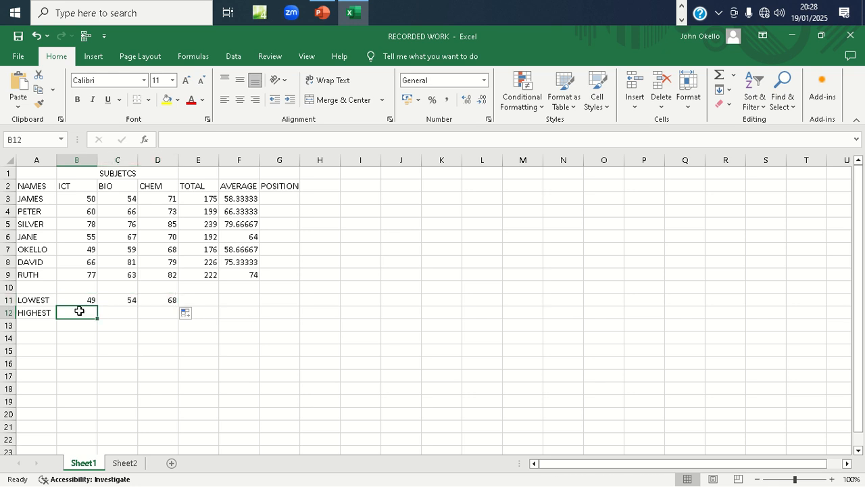
type("=")
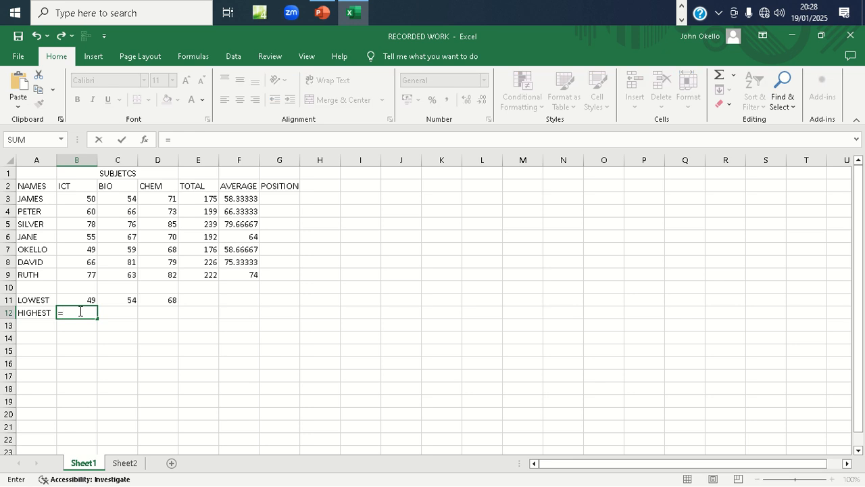
type("MAXIMU")
key("BackSpace")
key("BackSpace")
key("BackSpace")
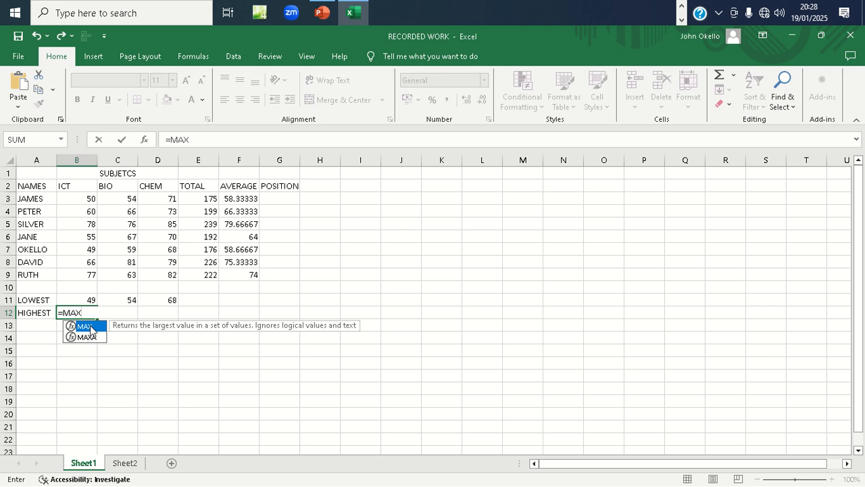
double_click(90, 327)
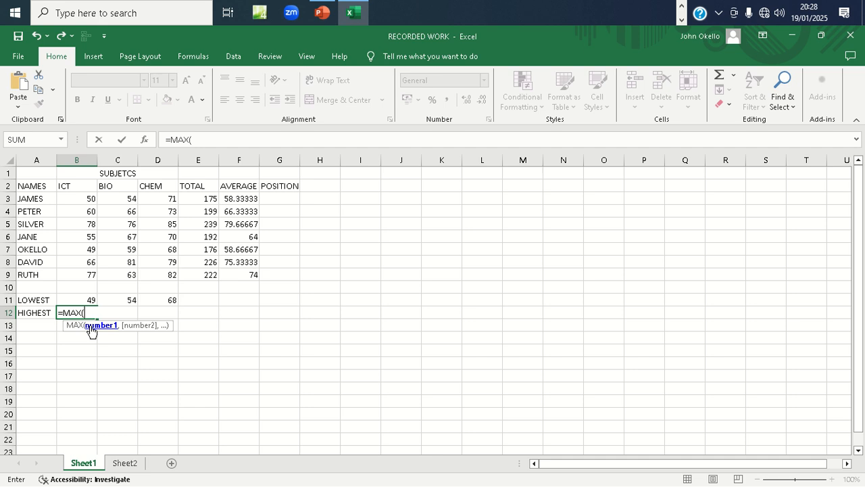
type("B")
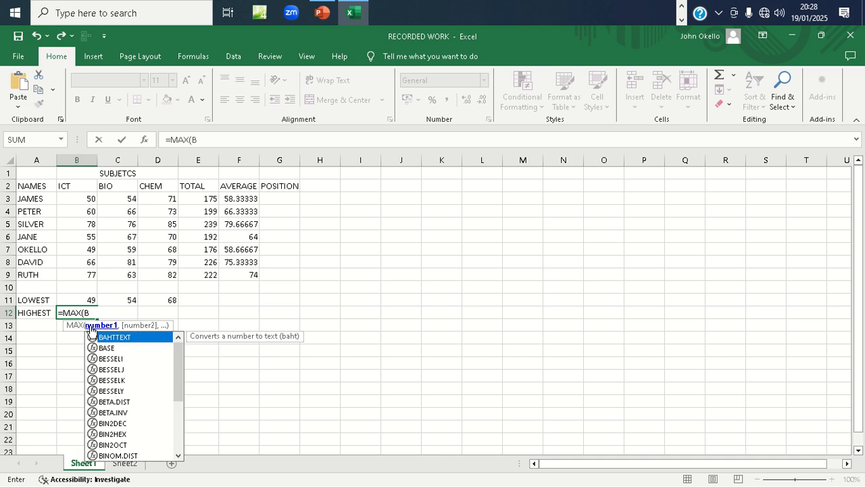
type("3")
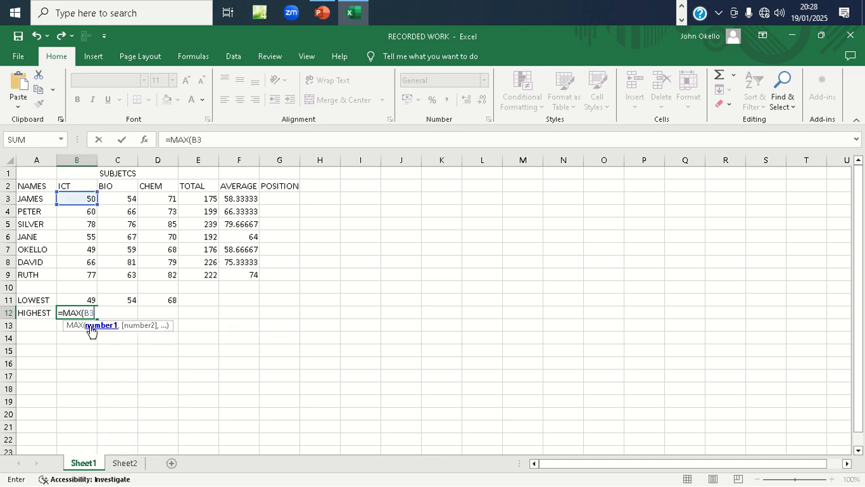
type(":B9")
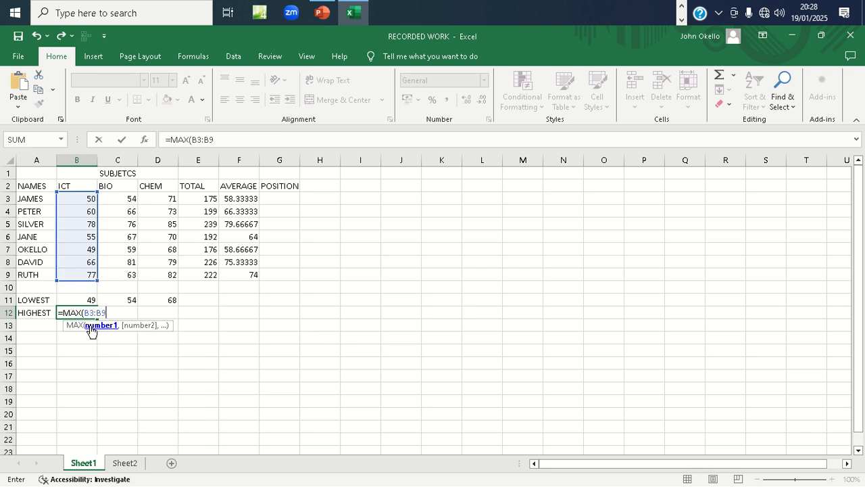
key("Return")
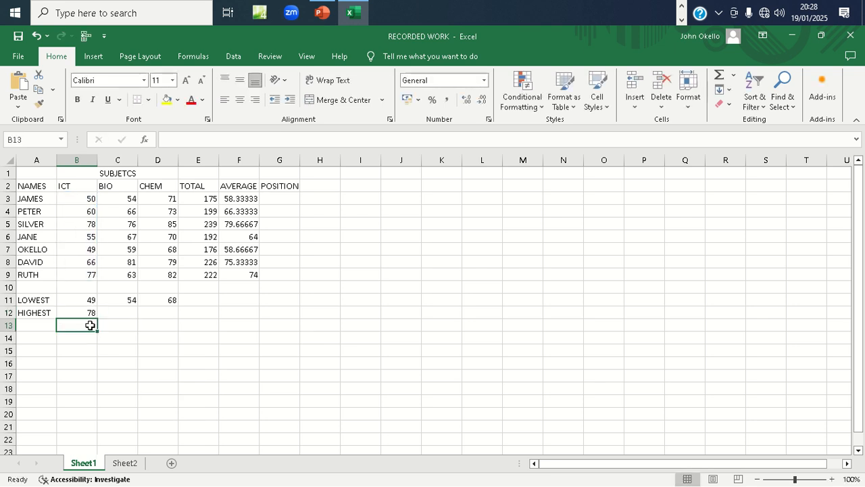
left_click(90, 313)
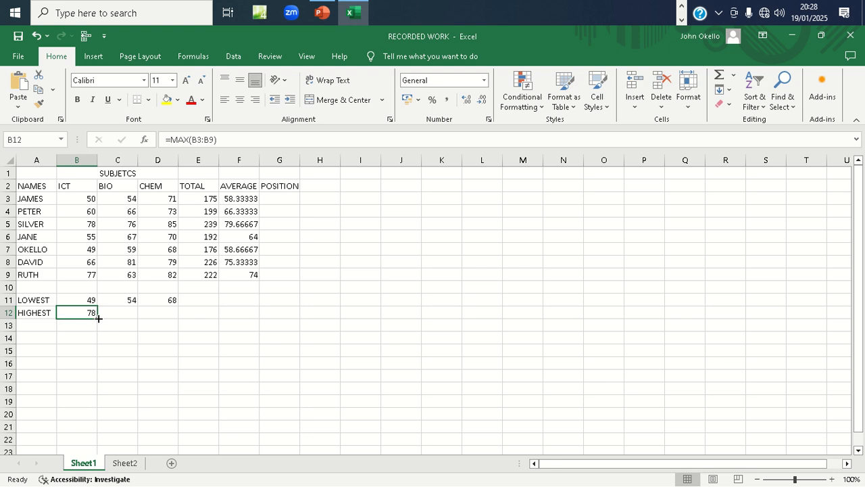
left_click_drag(97, 317, 104, 318)
left_click_drag(123, 316, 170, 314)
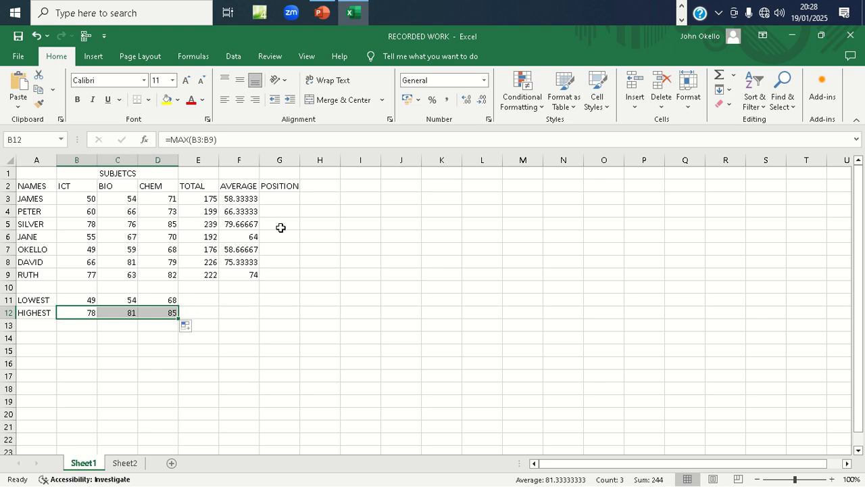
Step: Rank the first student's average in G3 with =RANK(F3,$F$3:$F$9,0) and fill the formula down to G9
left_click(283, 199)
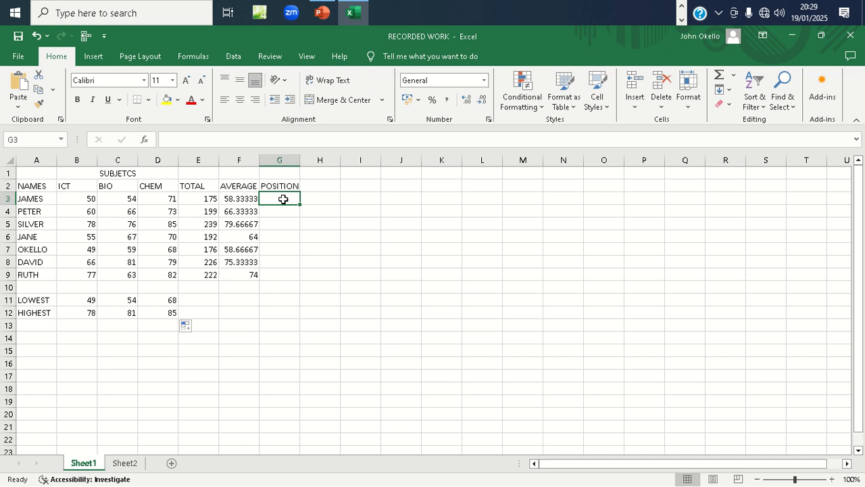
type("=")
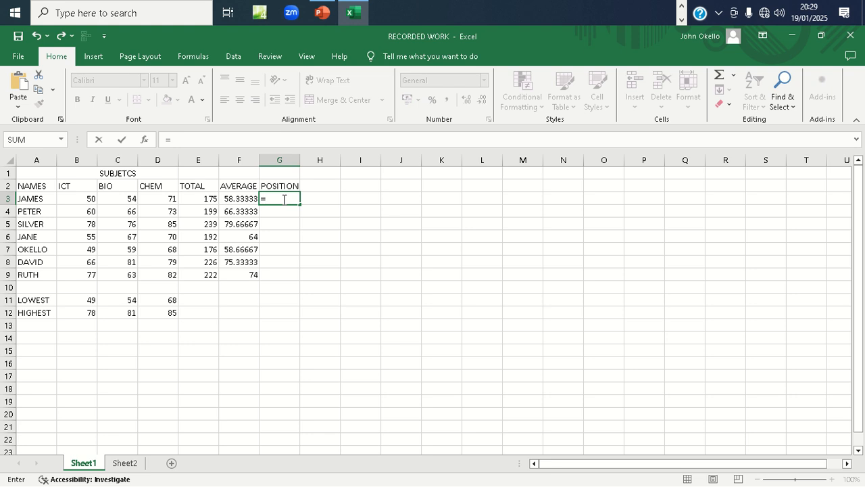
type("RANK")
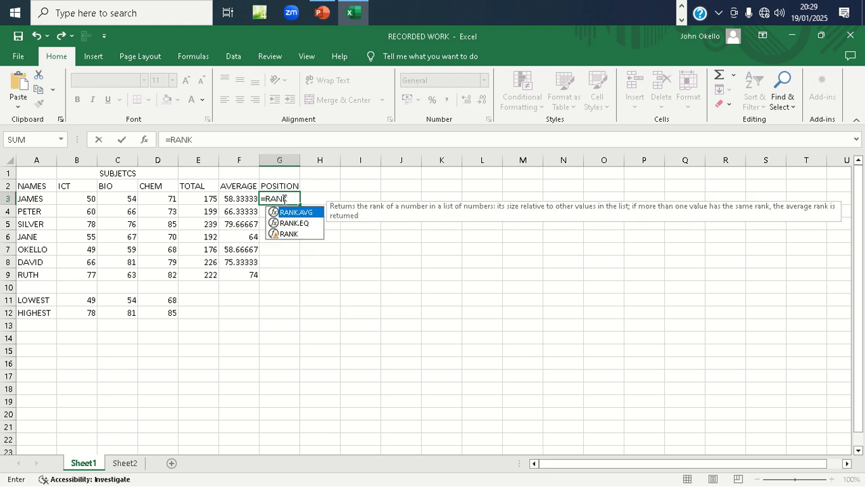
double_click(290, 231)
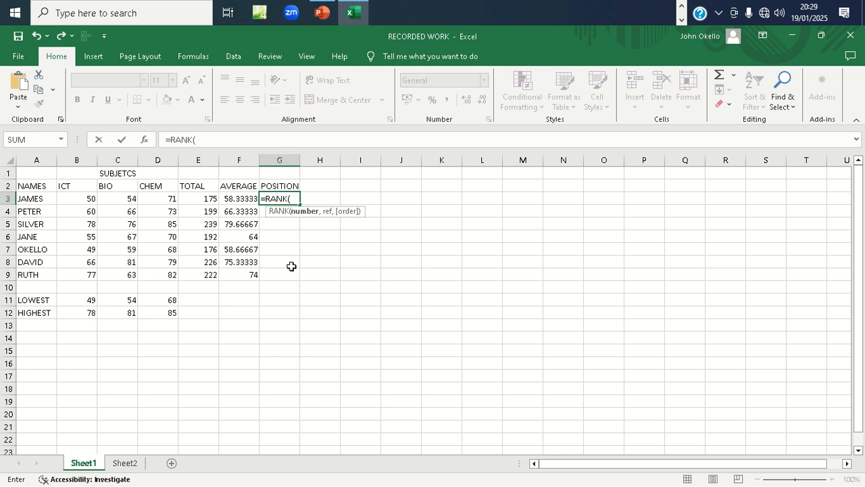
type("F")
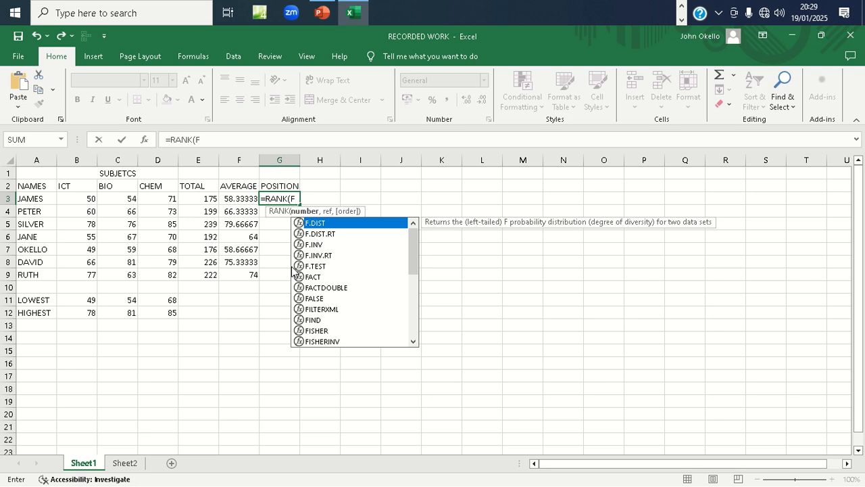
type("3")
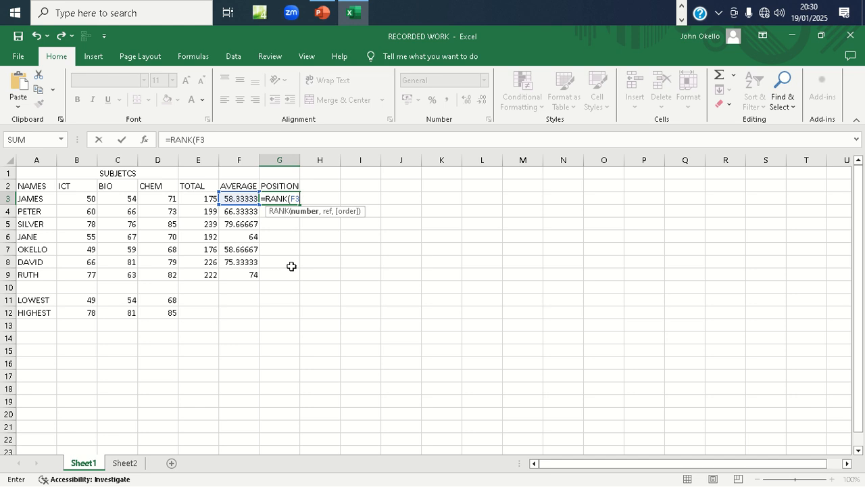
type("$F$3:")
left_click(299, 200)
type(",")
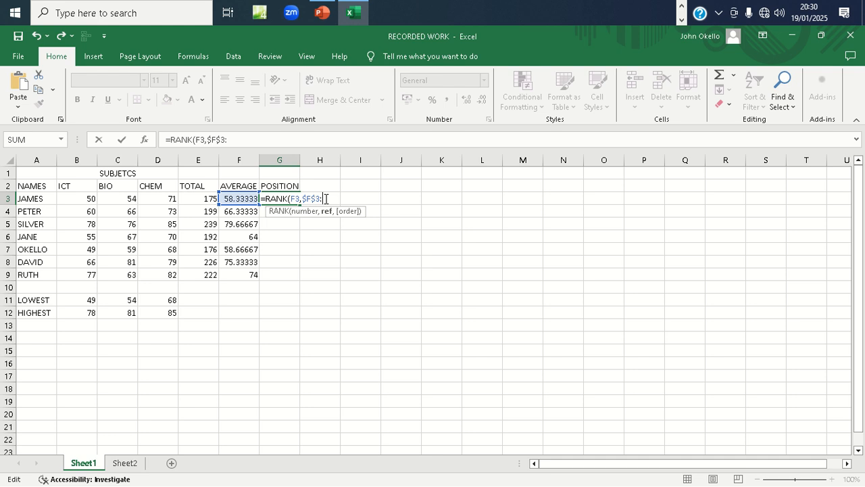
type("$F")
type("$F$")
type("9")
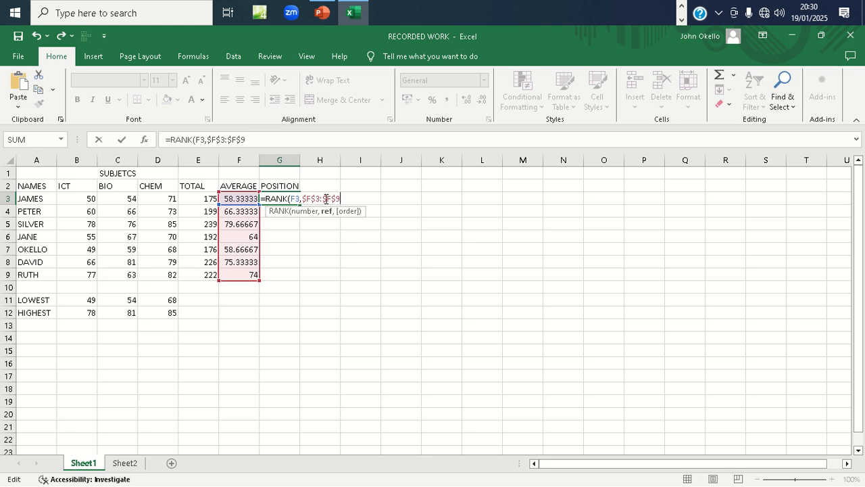
type(",")
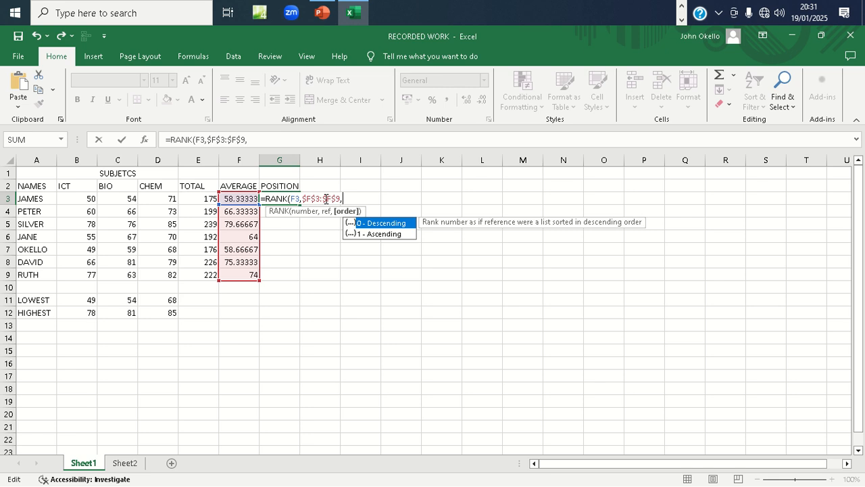
type("0")
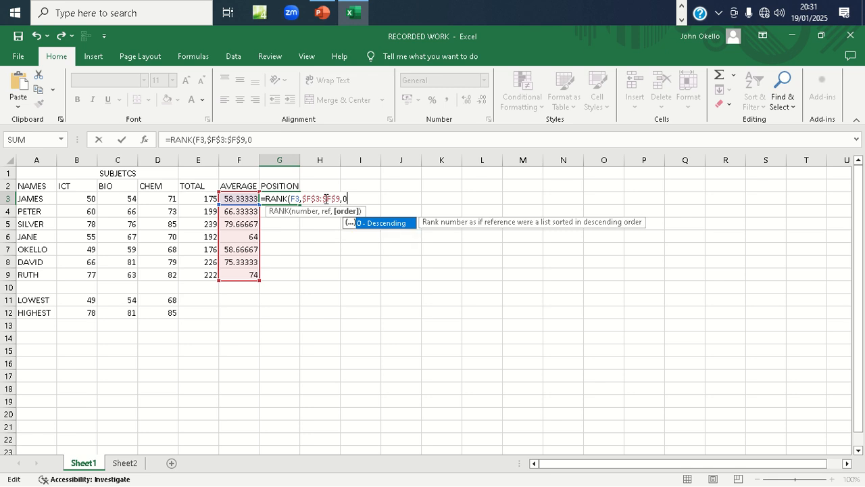
key("Return")
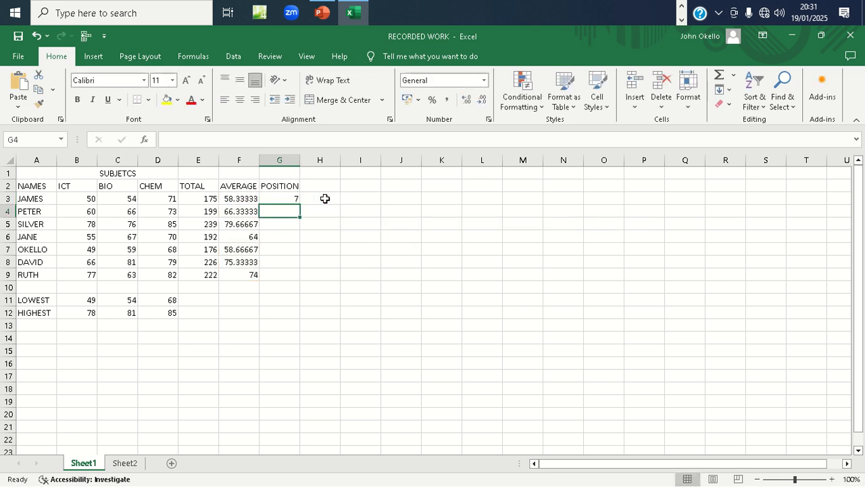
left_click(288, 198)
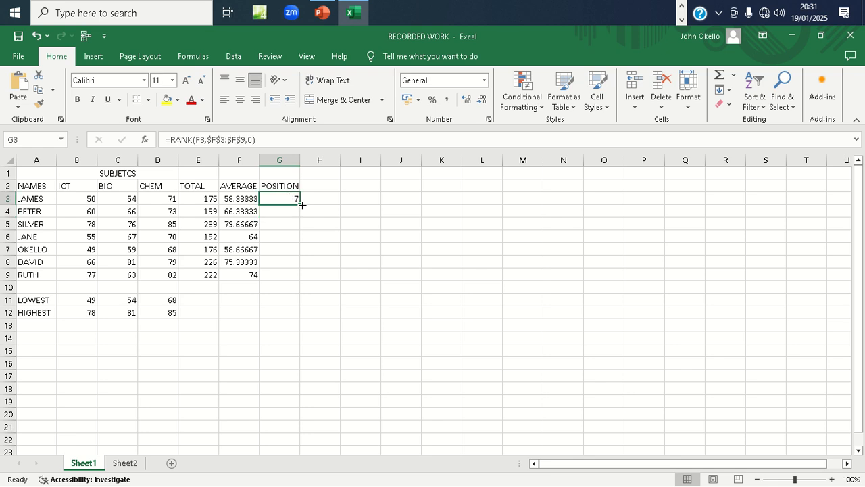
double_click(300, 202)
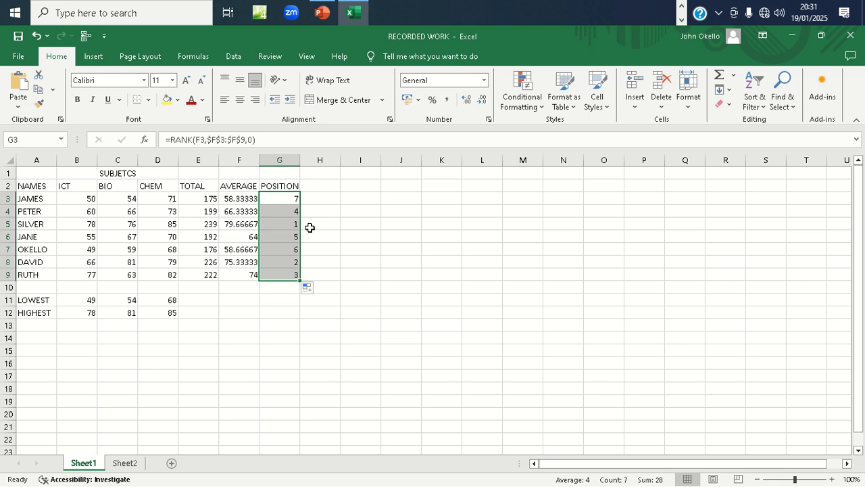
mouse_move(332, 6)
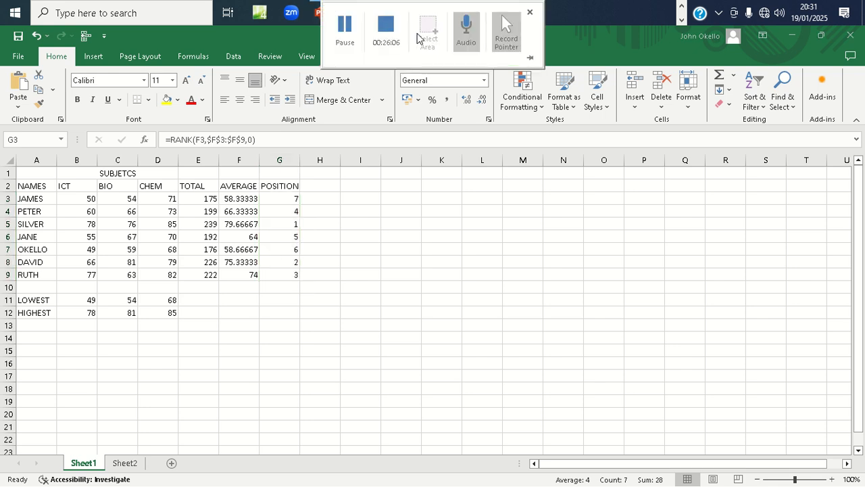